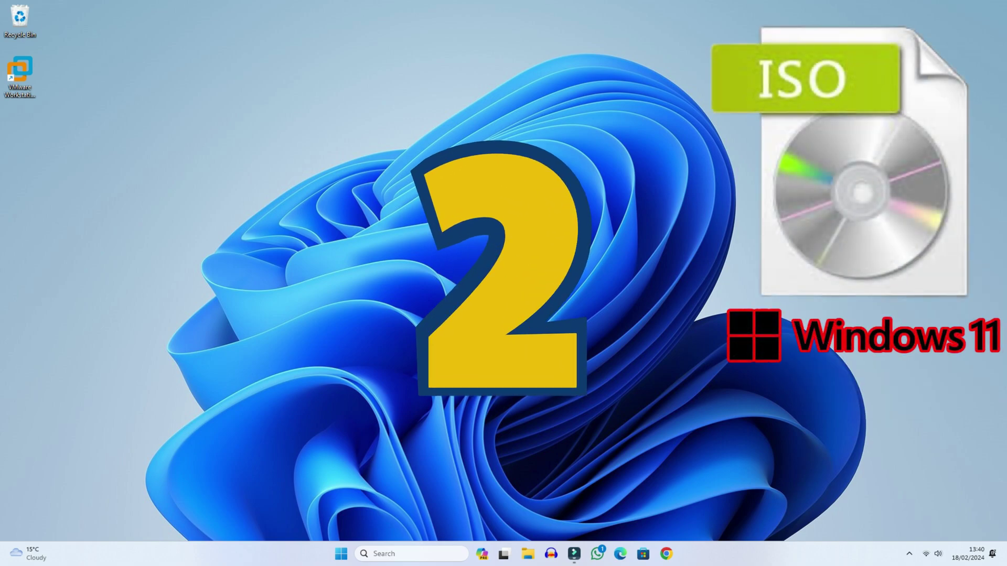
Step: Search Google for "virtualbox" in a maximized Chrome window and open the Oracle VM VirtualBox website
left_click(667, 554)
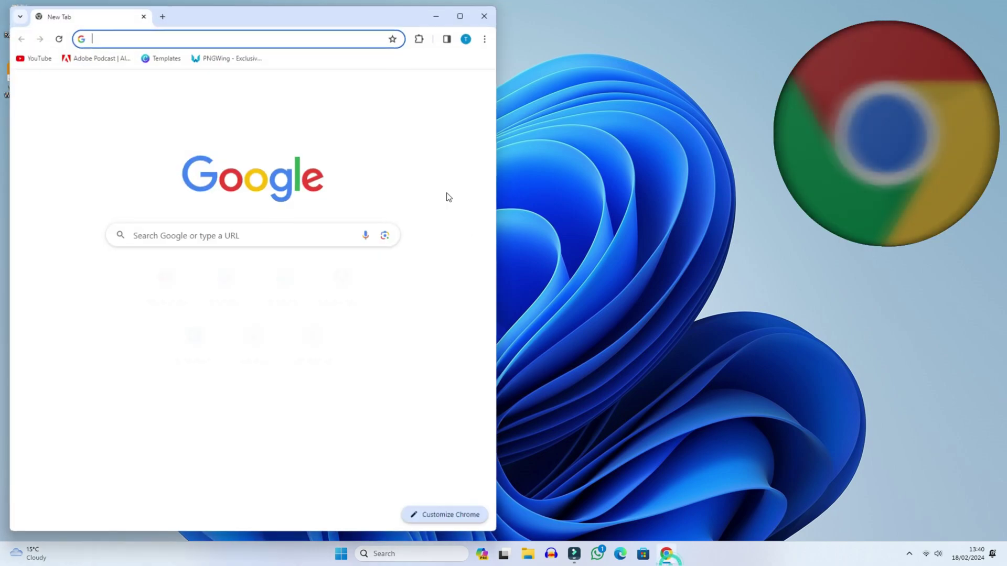
left_click(462, 14)
type("virtualbox")
key("Return")
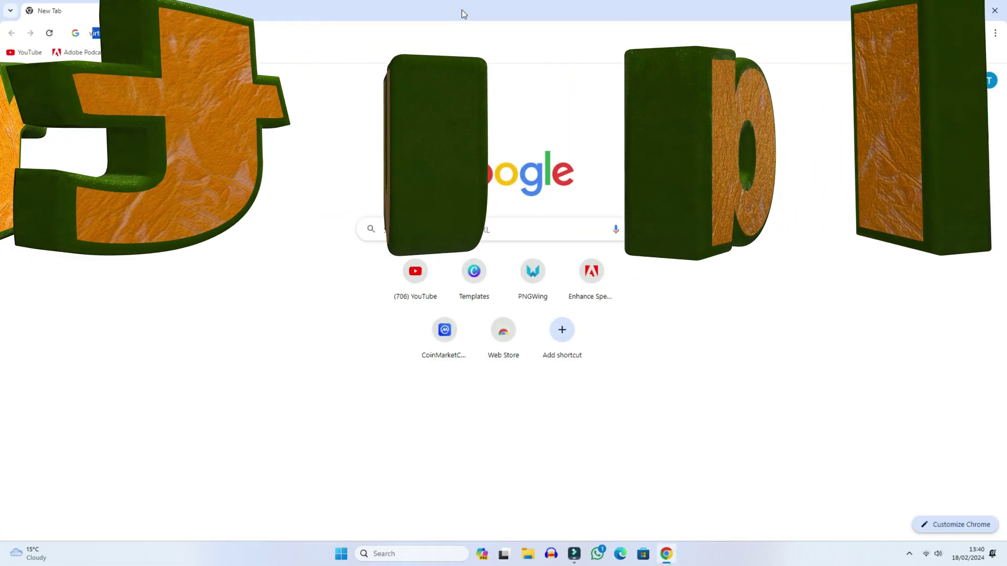
left_click_drag(169, 79, 105, 71)
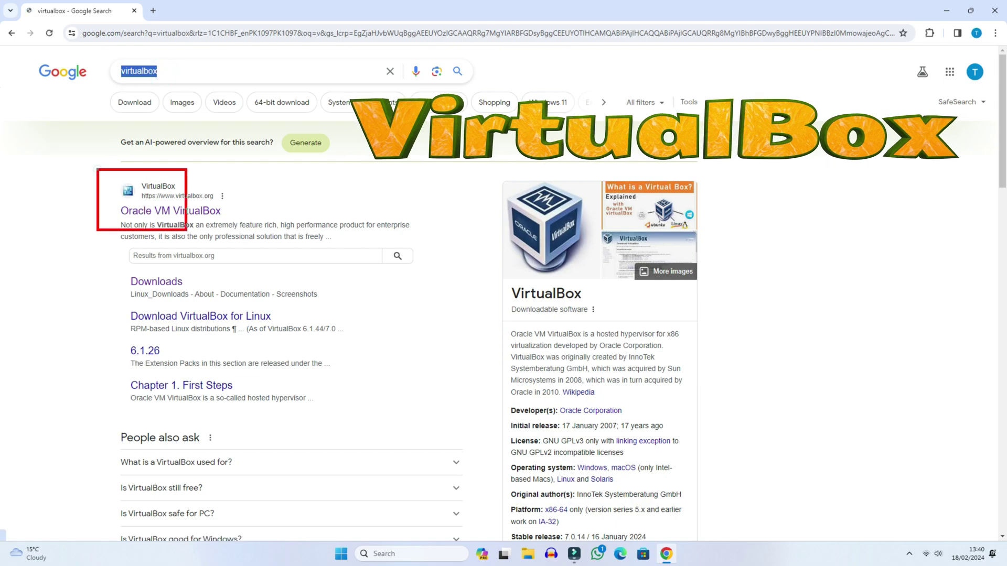
left_click(146, 212)
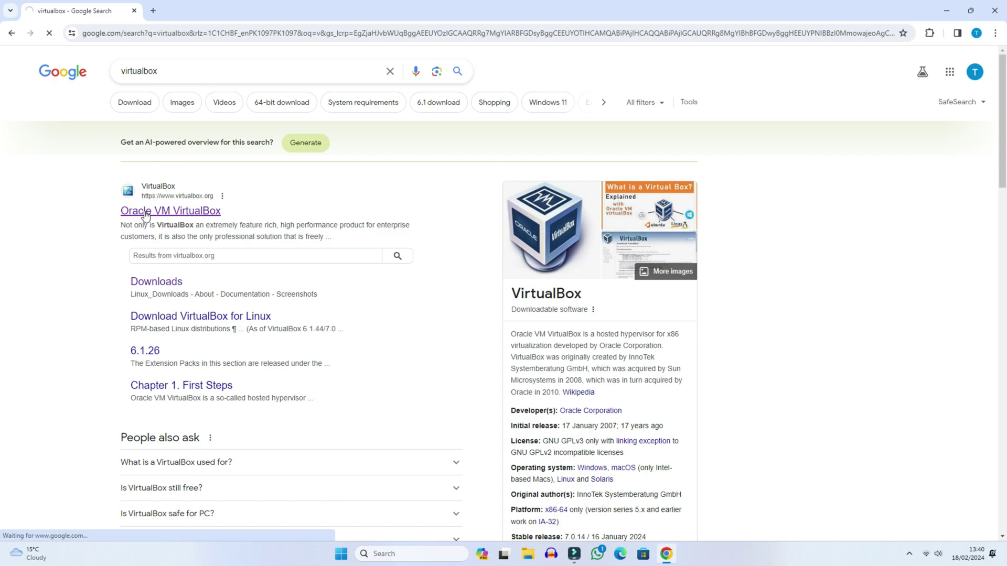
Step: Request the VirtualBox 7.0.14 package for Windows hosts, keeping the existing complete file, and minimize the browser
scroll(239, 321, "down", 1)
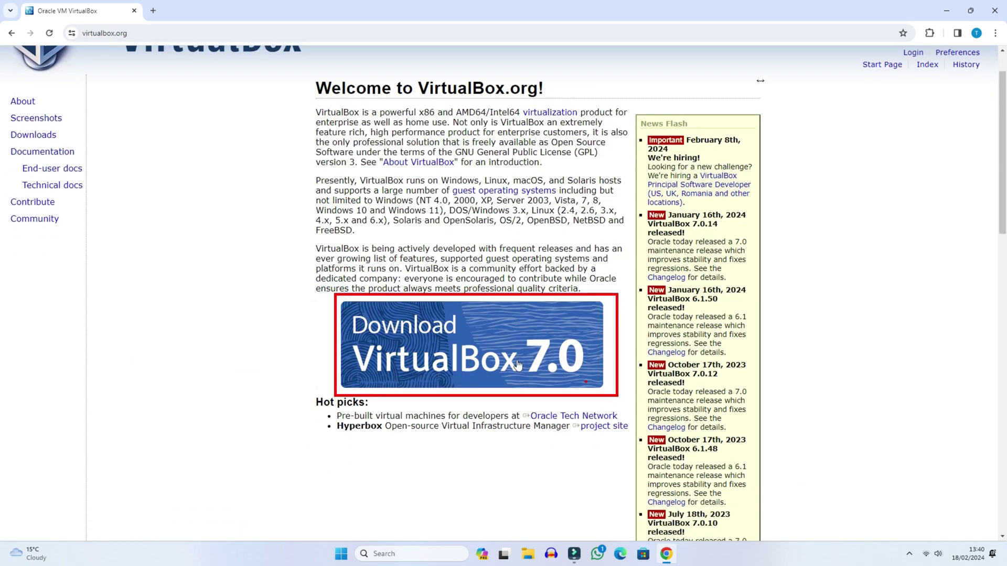
left_click(472, 351)
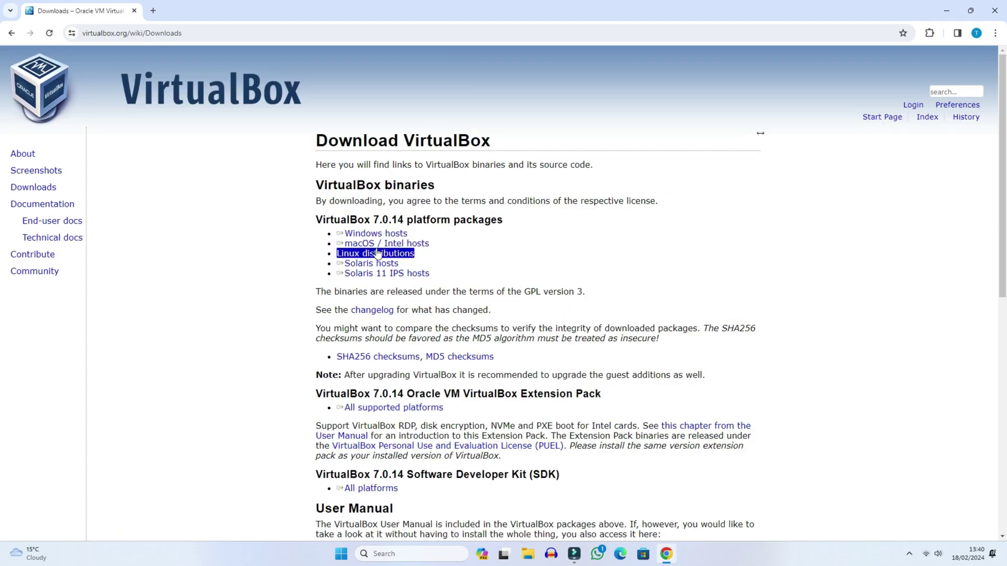
left_click(372, 237)
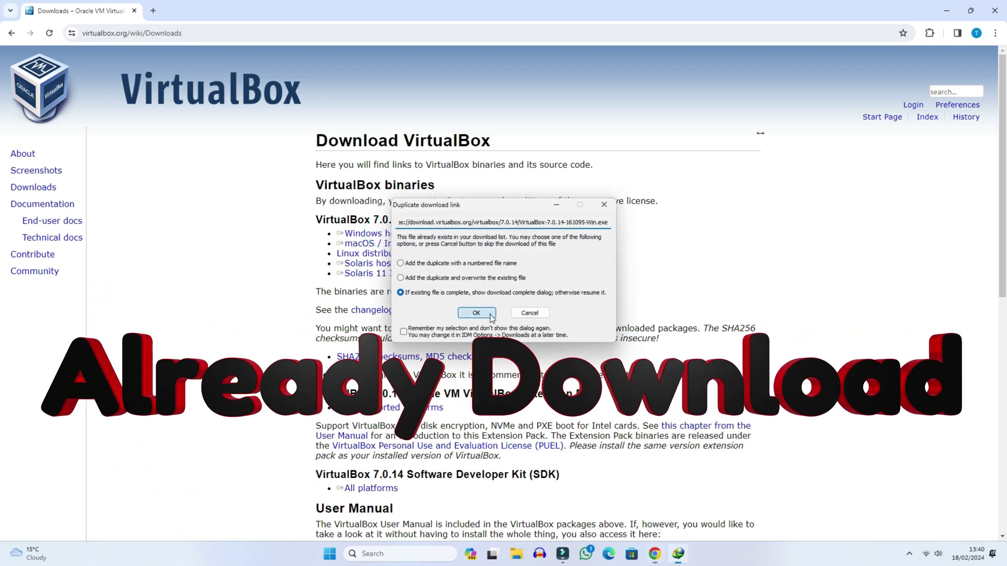
left_click(488, 314)
left_click(593, 308)
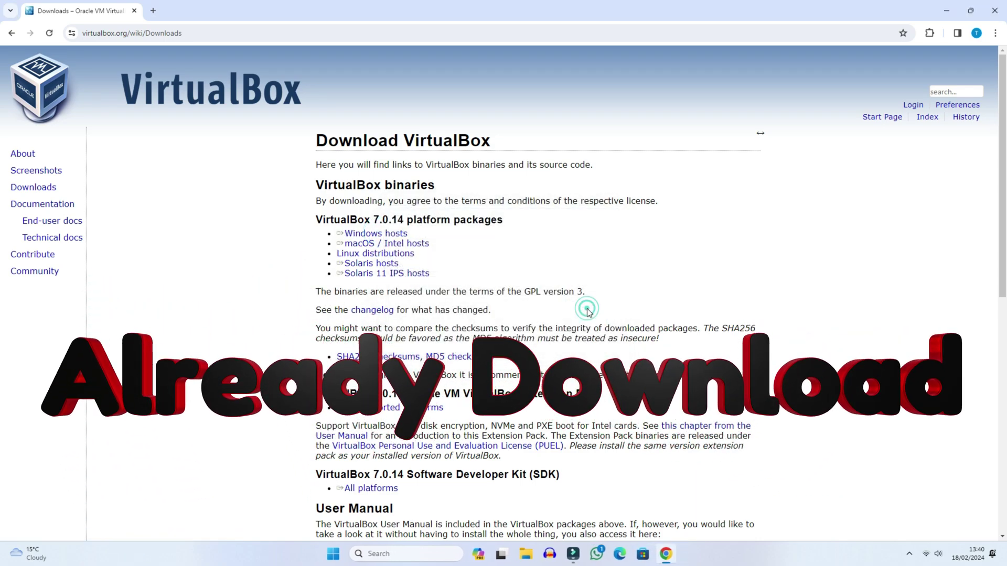
left_click(946, 11)
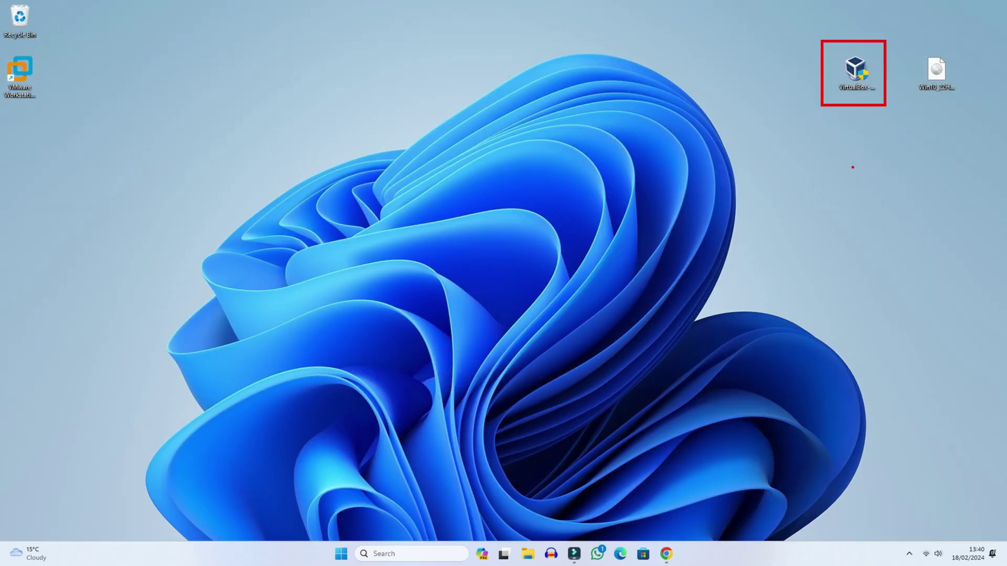
Step: Search for "windows 10 download" in a new Chrome tab and open Microsoft's Windows 10 Disc Image (ISO File) page
left_click(668, 555)
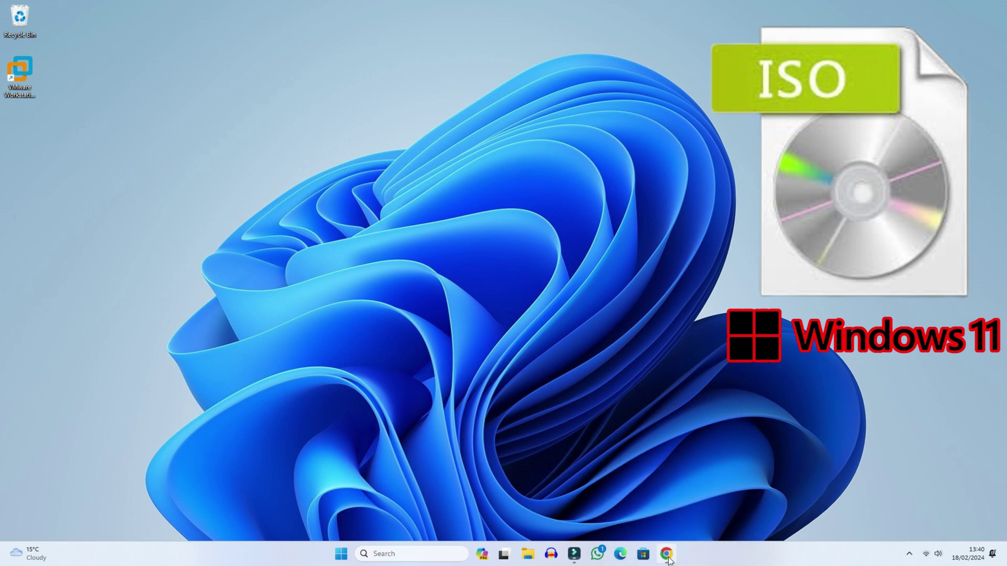
left_click(153, 11)
type("win")
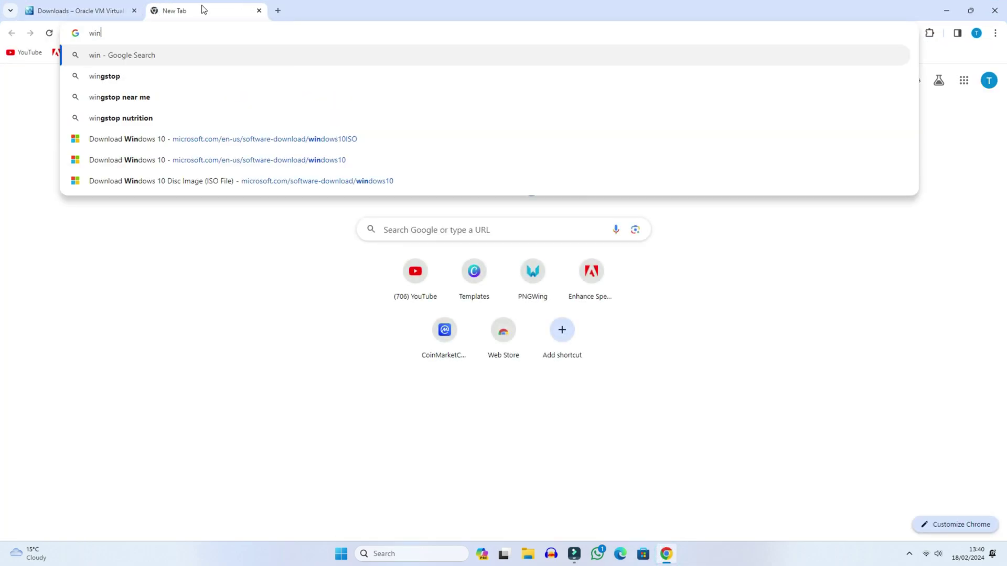
type("dows ")
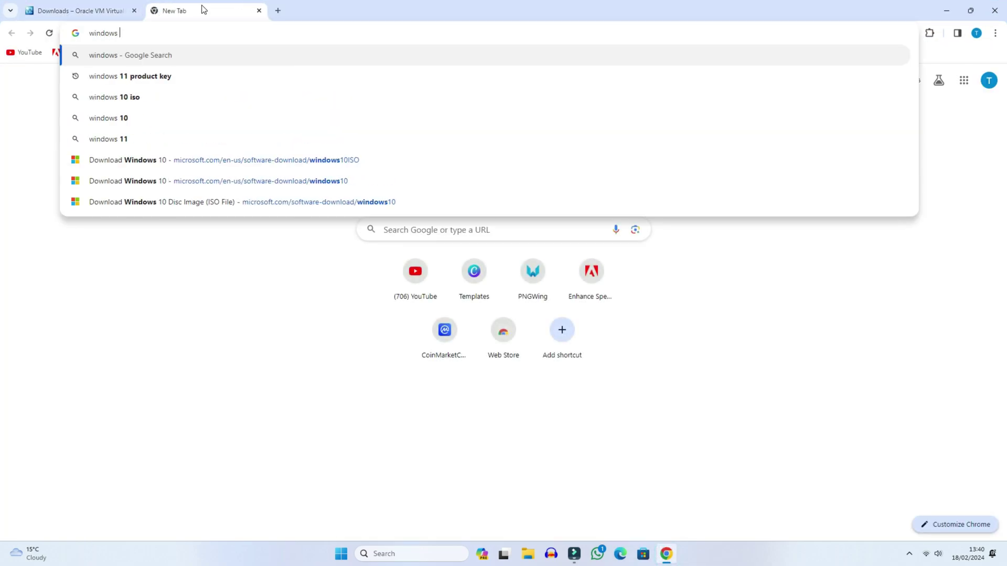
type("10 download")
key("Return")
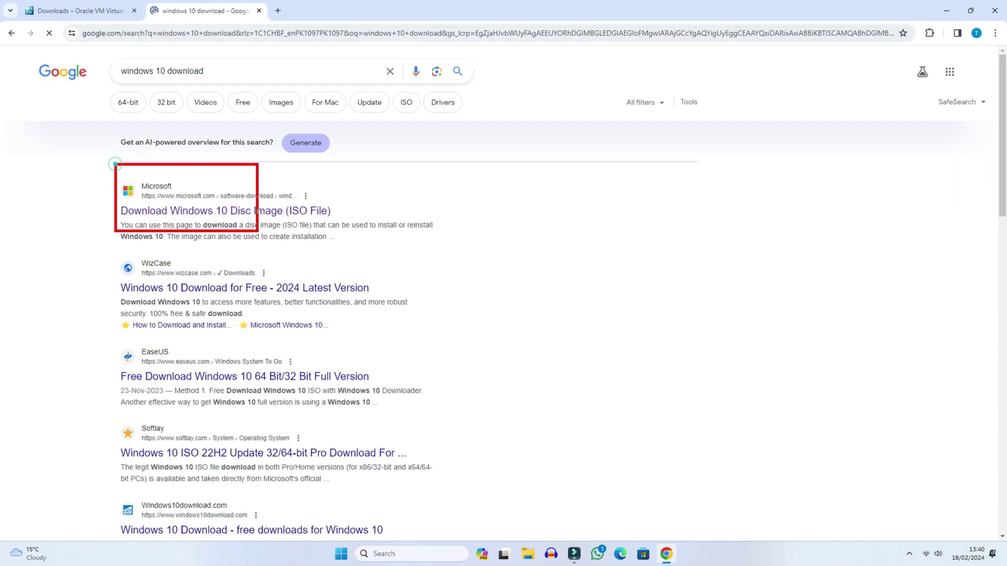
left_click(193, 213)
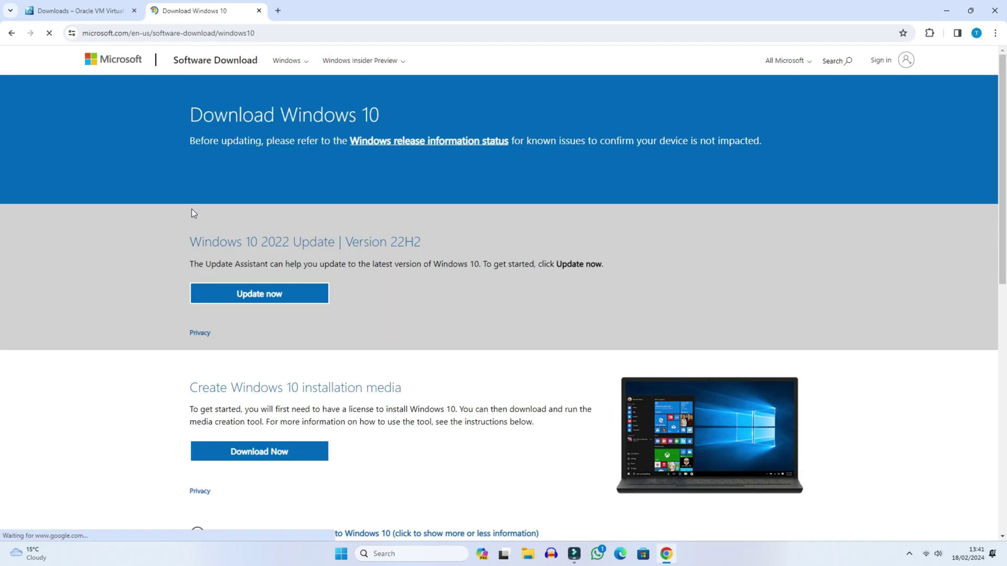
Step: Inspect the Windows 10 download page, emulate a Samsung Galaxy S20 Ultra, reload the page and close the developer tools
scroll(184, 227, "down", 3)
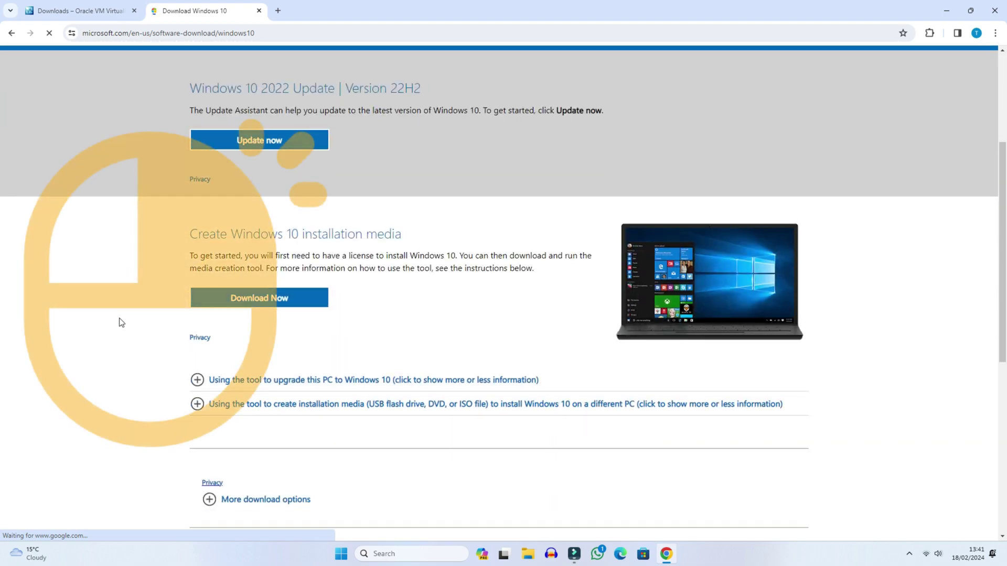
scroll(119, 319, "up", 3)
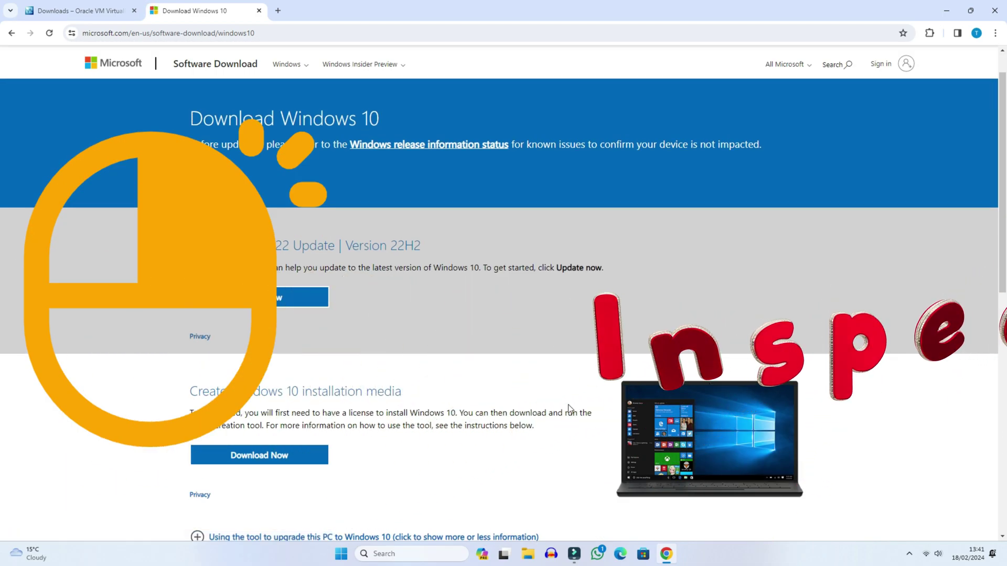
right_click(530, 387)
left_click(558, 374)
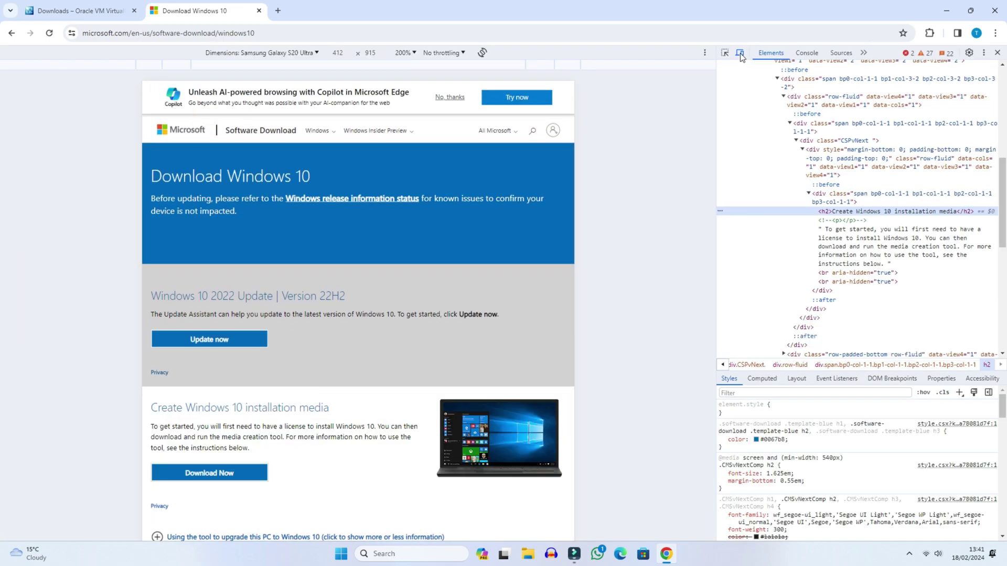
left_click(742, 52)
left_click(741, 53)
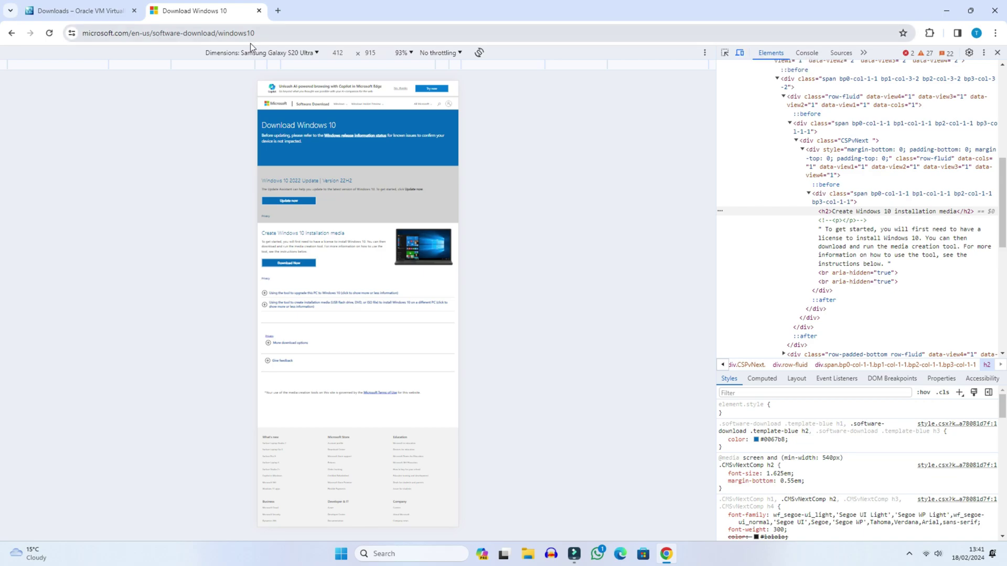
left_click(288, 53)
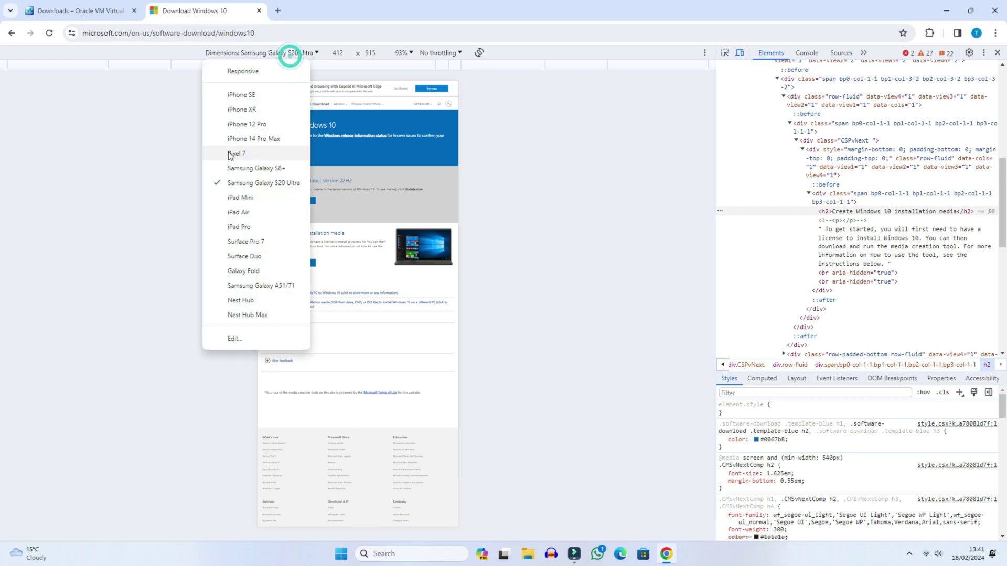
left_click(270, 182)
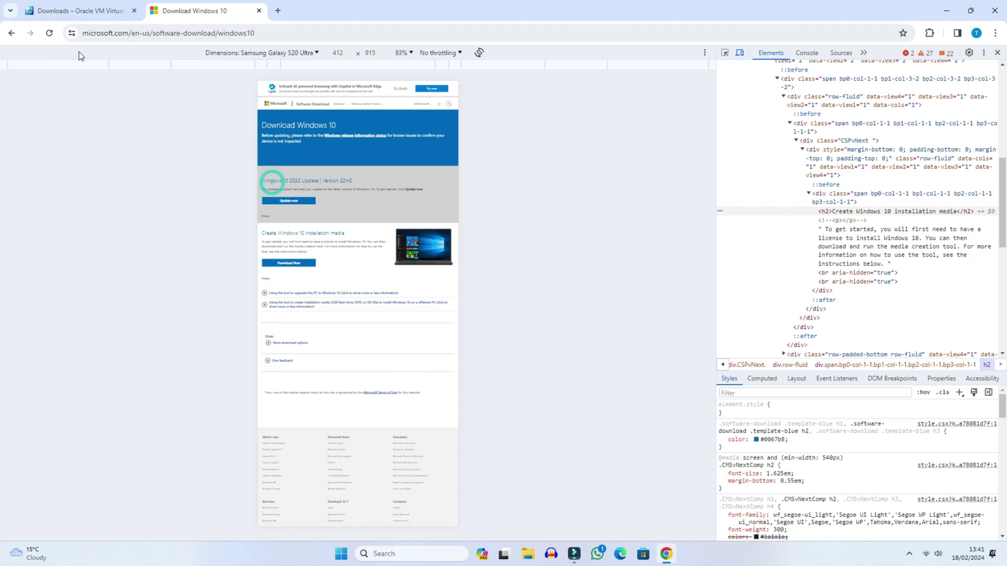
left_click(49, 33)
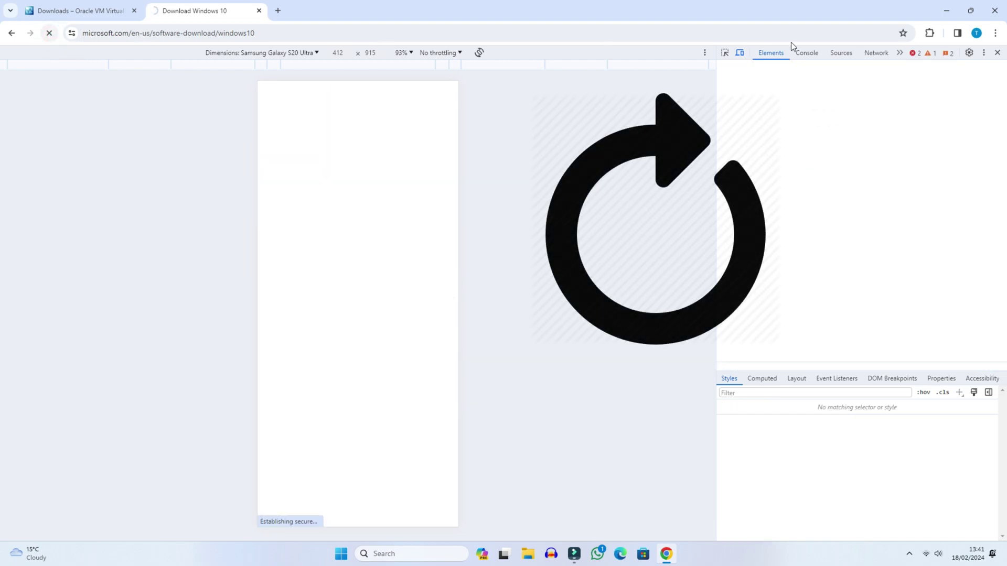
left_click(998, 52)
Step: Select the Windows 10 (multi-edition ISO) edition and confirm it
scroll(437, 322, "down", 3)
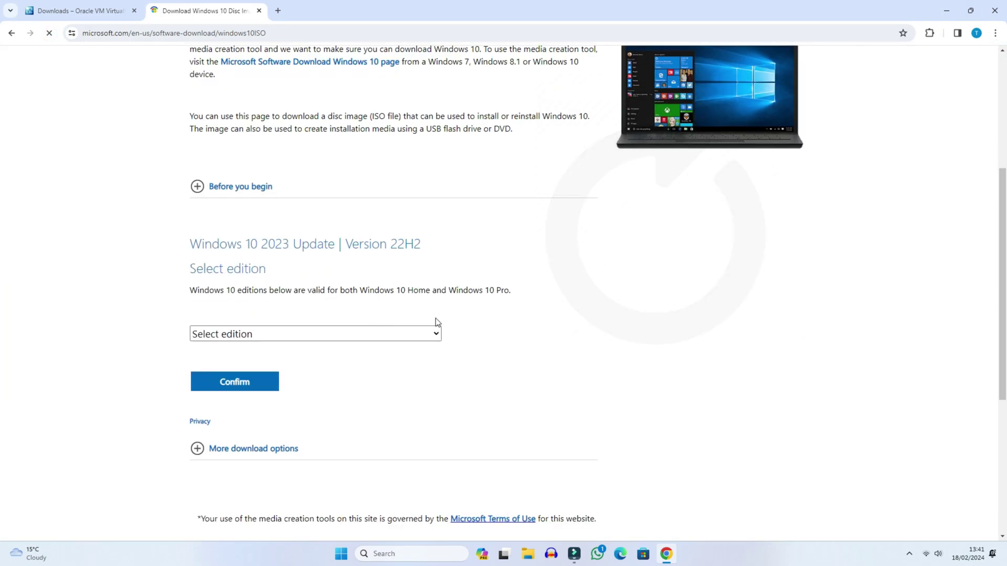
scroll(479, 327, "down", 1)
left_click(286, 282)
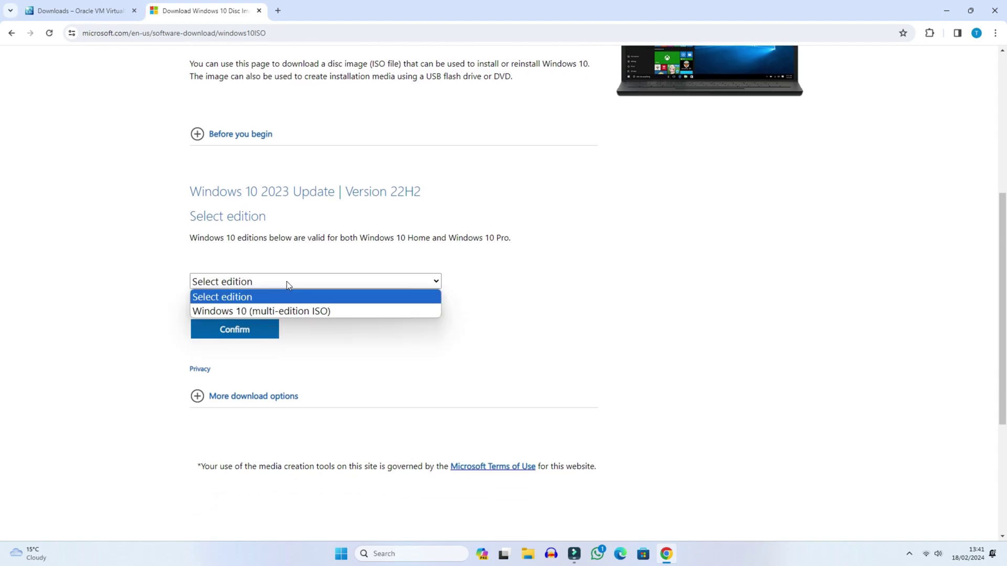
left_click(303, 313)
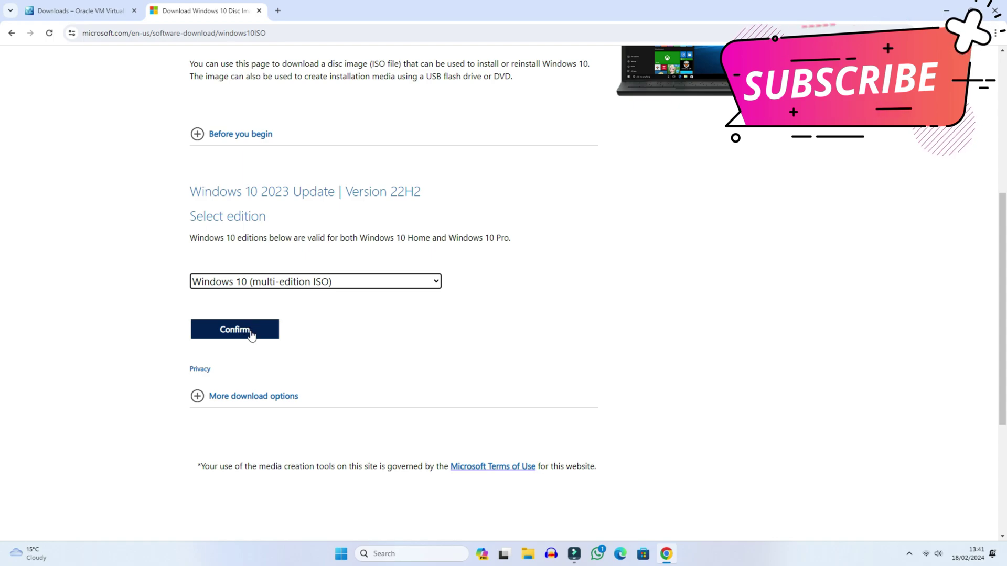
left_click(234, 329)
Step: Set the product language to English (United States) and confirm it
scroll(231, 322, "down", 1)
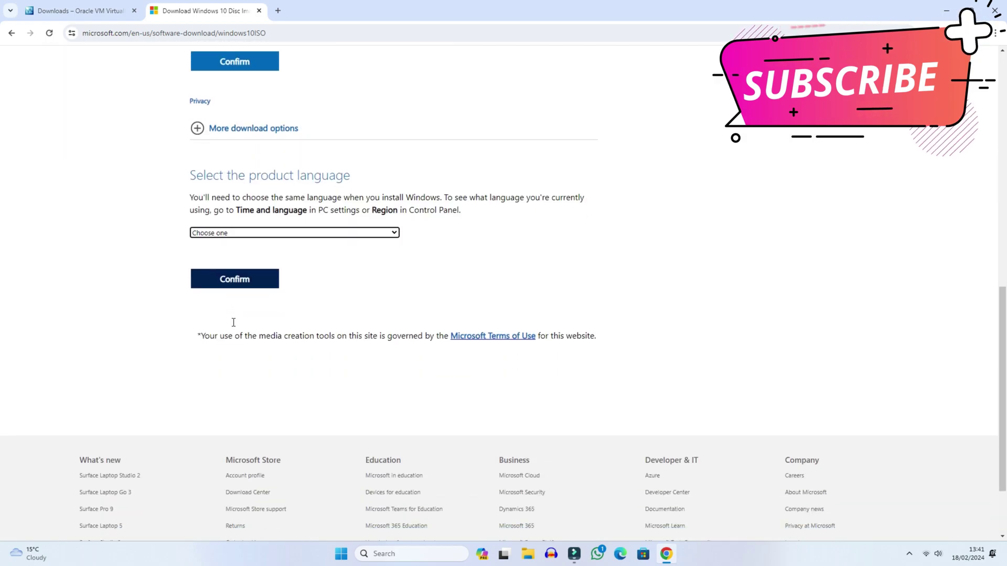
left_click(241, 223)
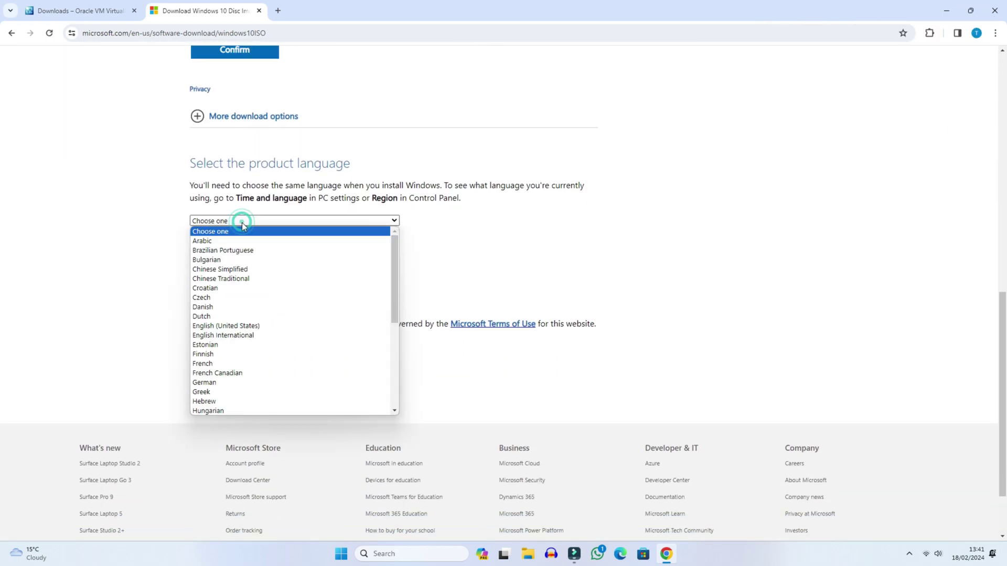
left_click(240, 325)
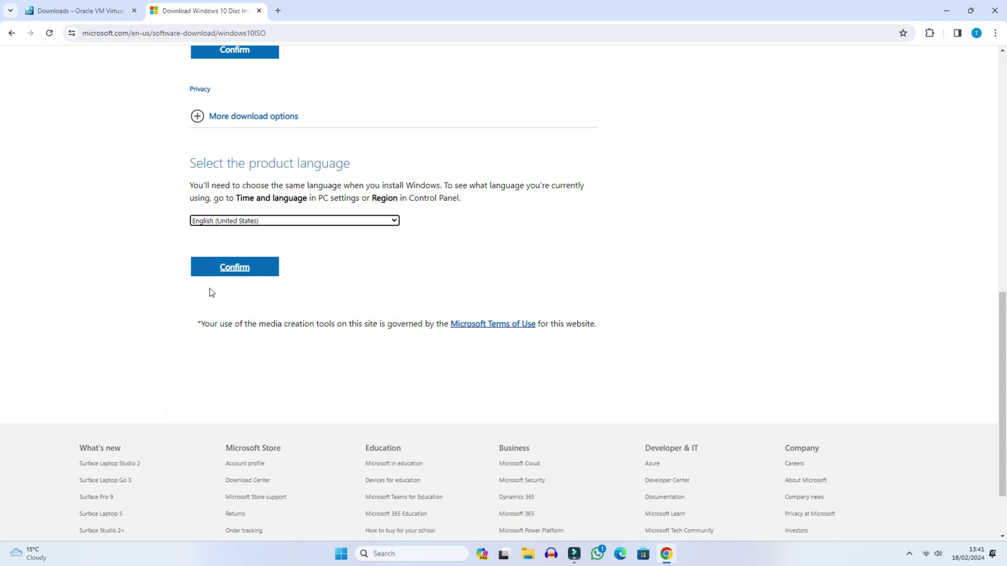
left_click(232, 268)
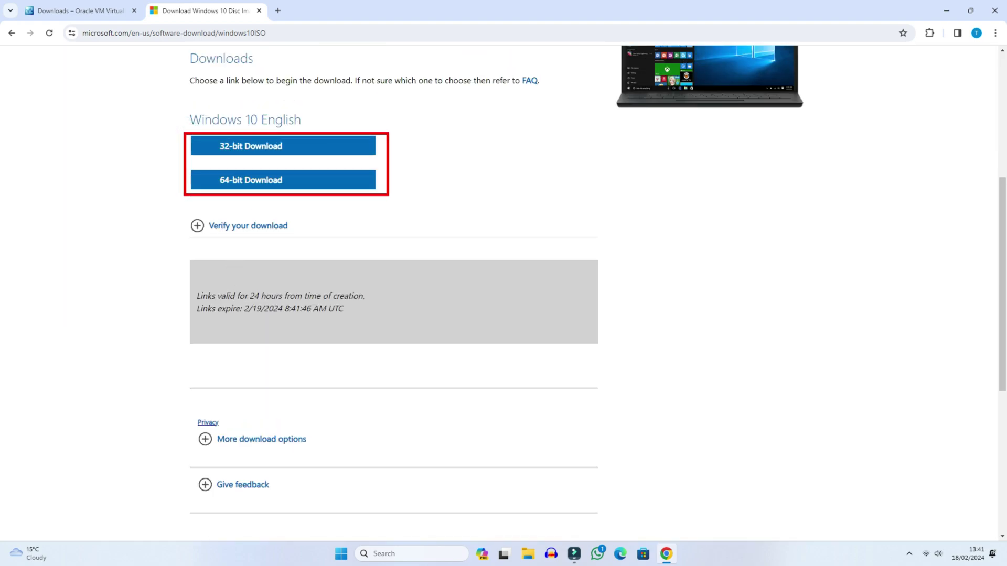
Step: Request the 64-bit Windows 10 English ISO download and cancel it without adding any download exceptions
left_click(245, 182)
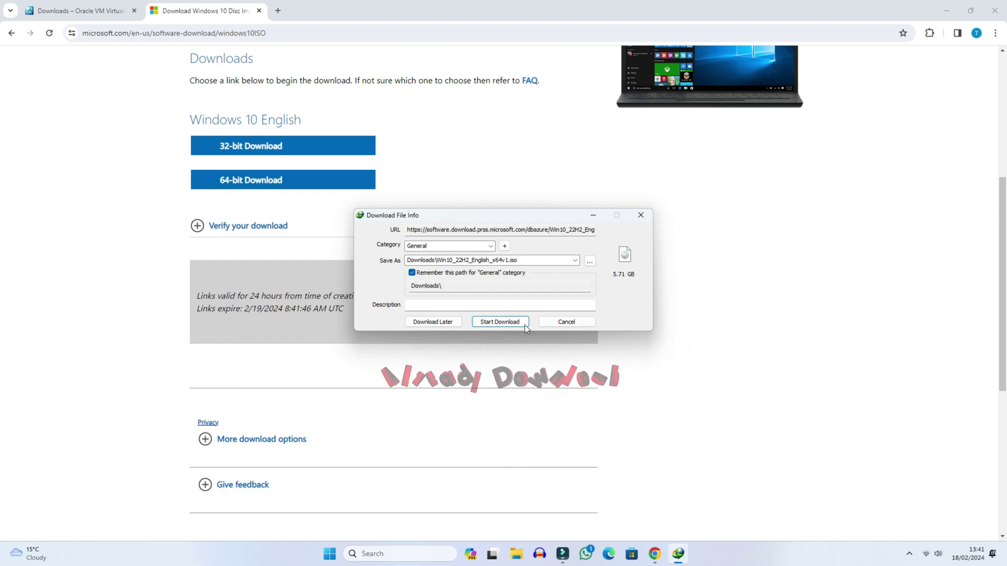
left_click(564, 320)
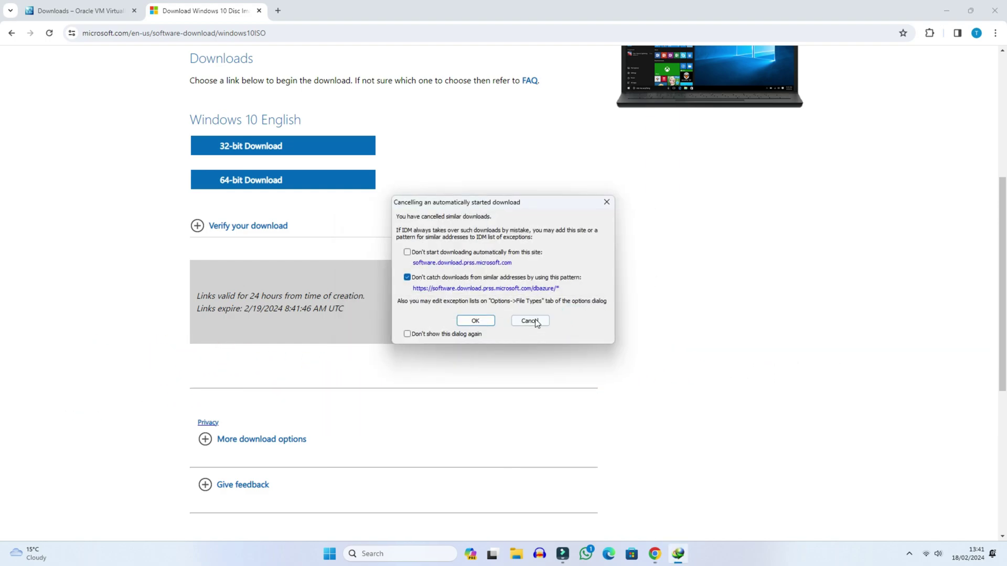
left_click(534, 320)
Step: Minimize the browser and install Oracle VM VirtualBox 7.0.14 from the desktop installer, accepting the network interface reset and starting VirtualBox on finish
left_click(952, 9)
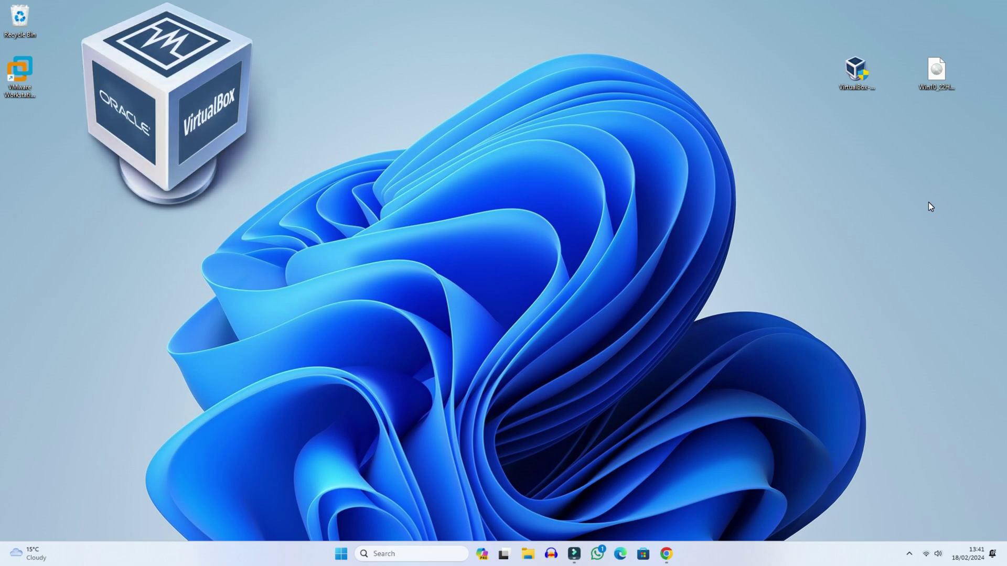
left_click(857, 77)
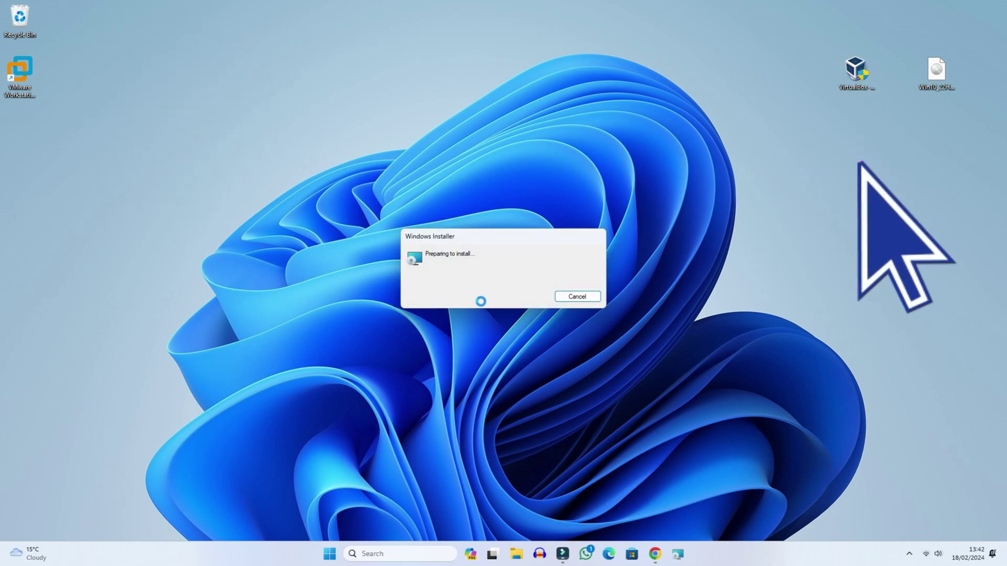
left_click(557, 359)
left_click(558, 360)
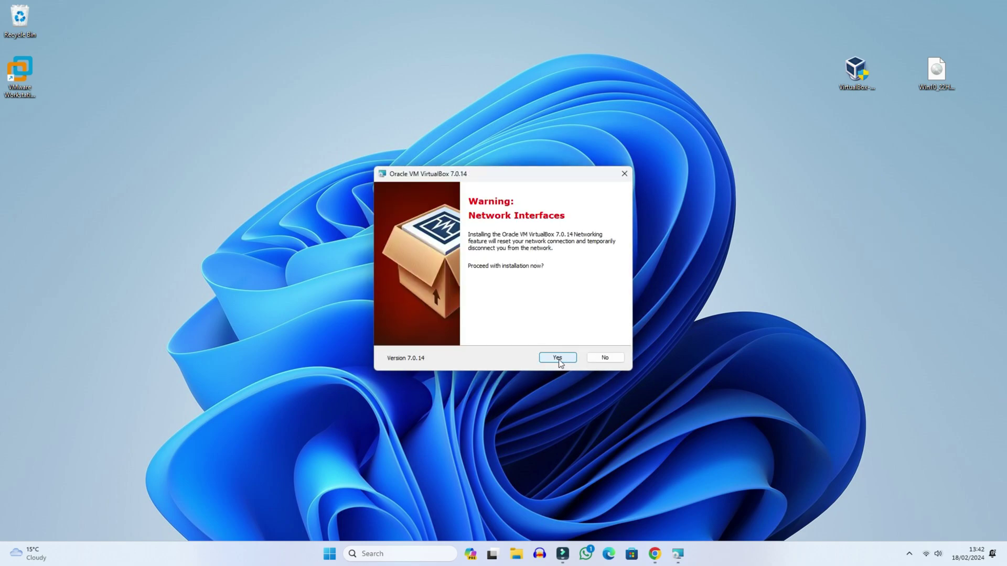
left_click(558, 359)
left_click(559, 360)
left_click(559, 360)
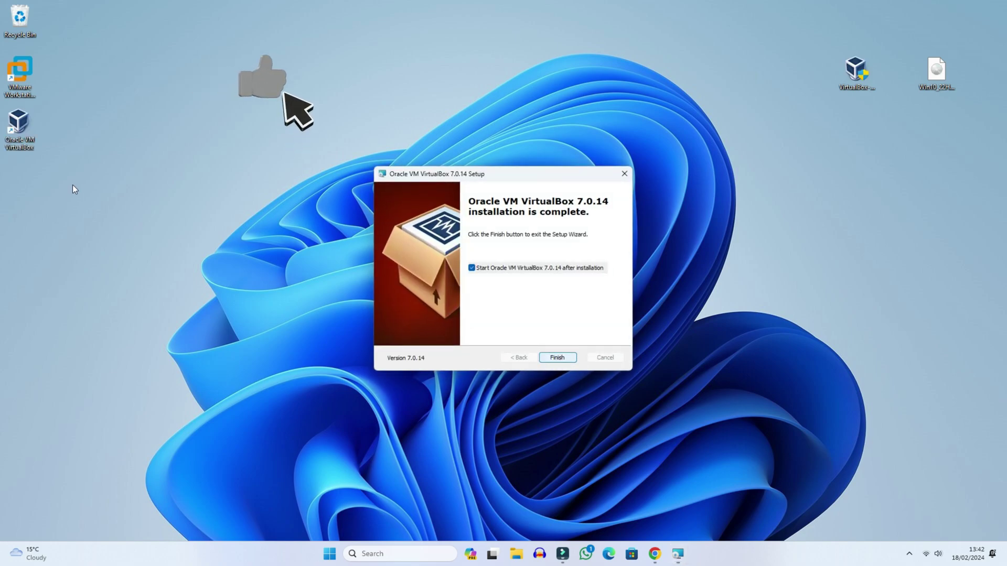
left_click(557, 358)
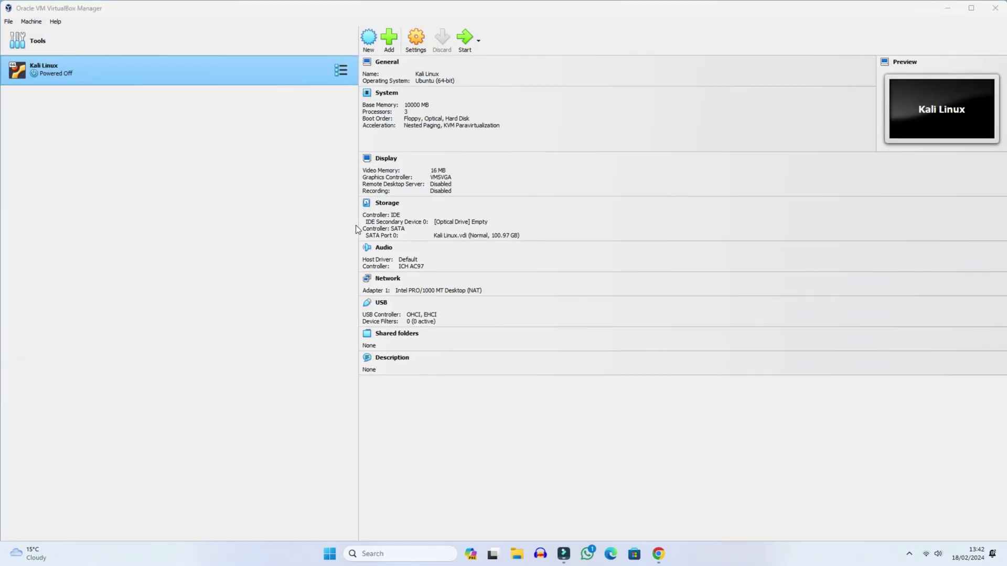
Step: Start creating a new virtual machine named Windows 10
left_click(56, 33)
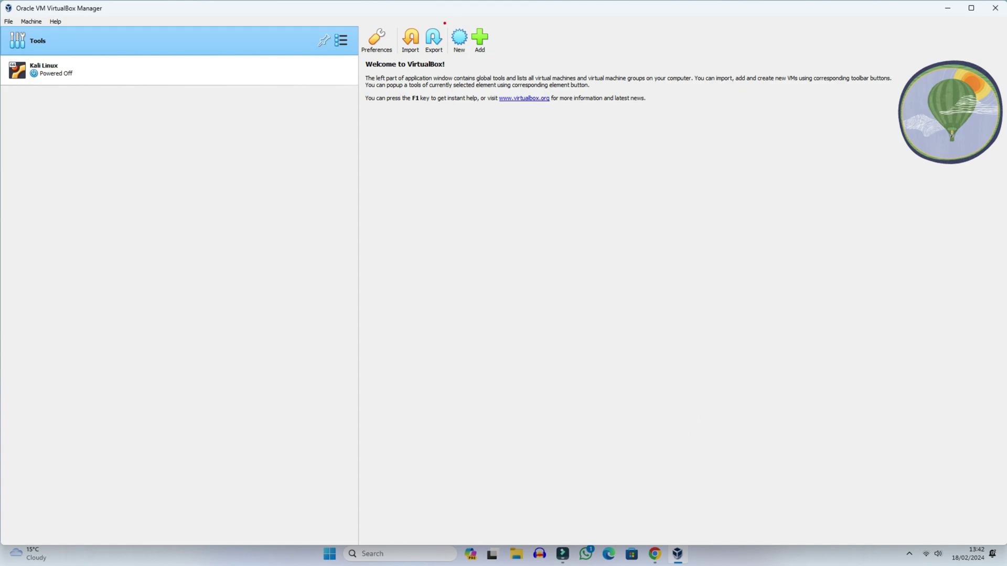
left_click(459, 39)
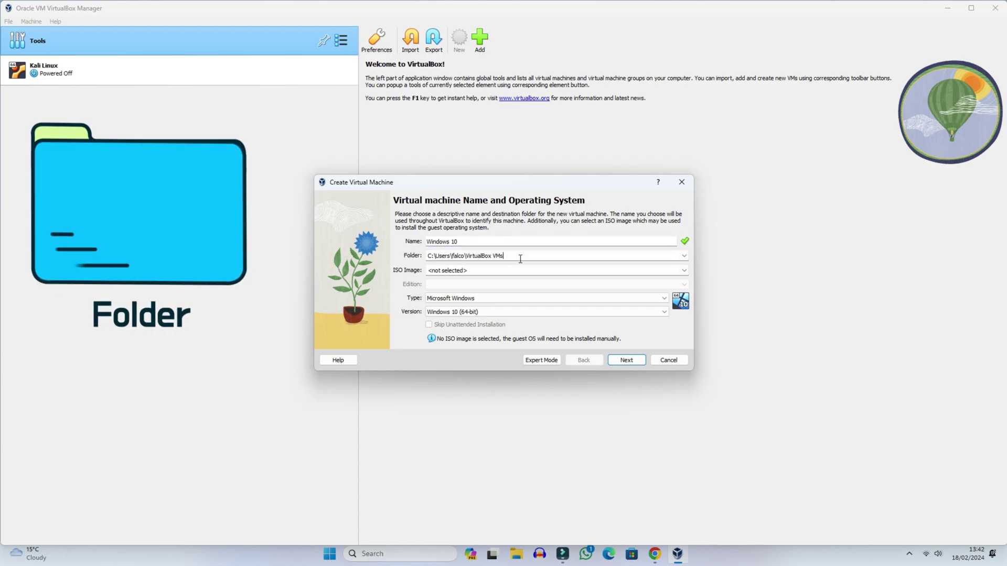
Step: Create a folder named Win 10 on drive D: and set it as the virtual machine's folder
left_click_drag(522, 254, 476, 254)
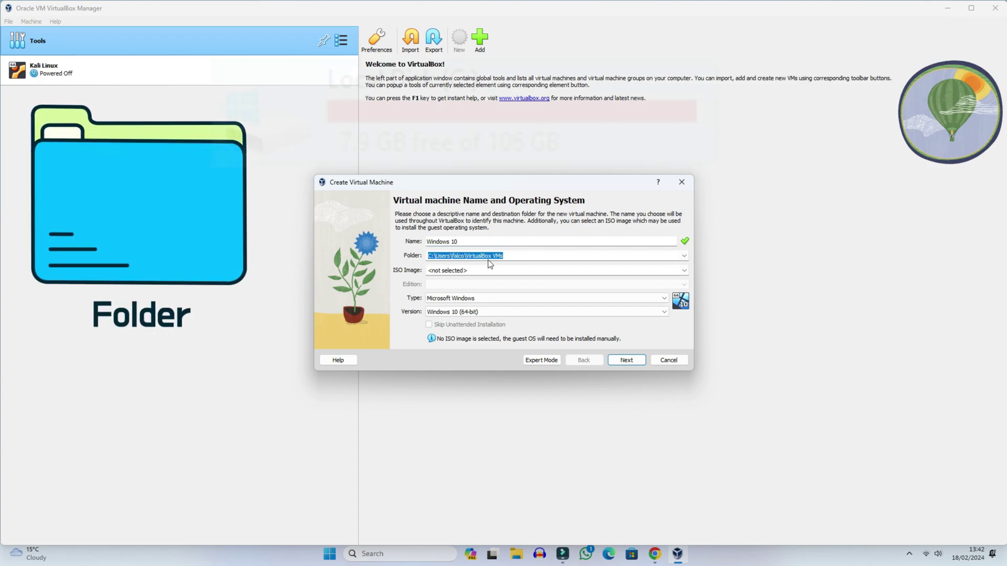
left_click(685, 256)
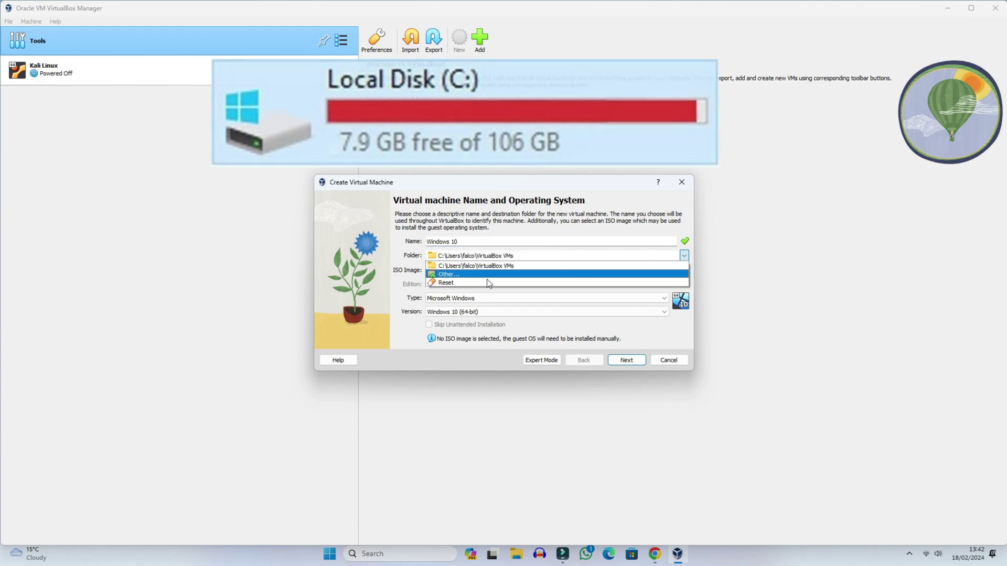
left_click(470, 274)
left_click(362, 397)
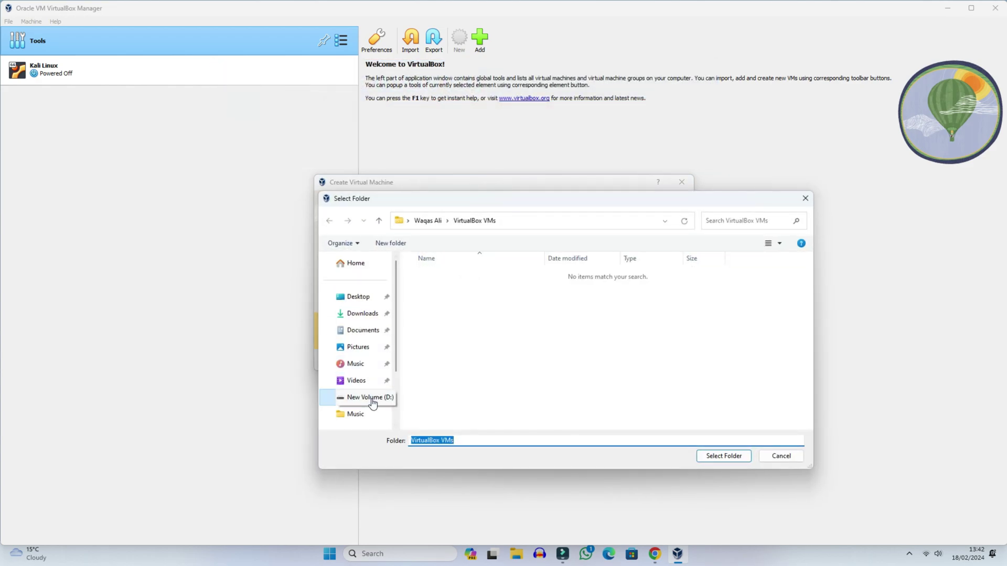
right_click(495, 379)
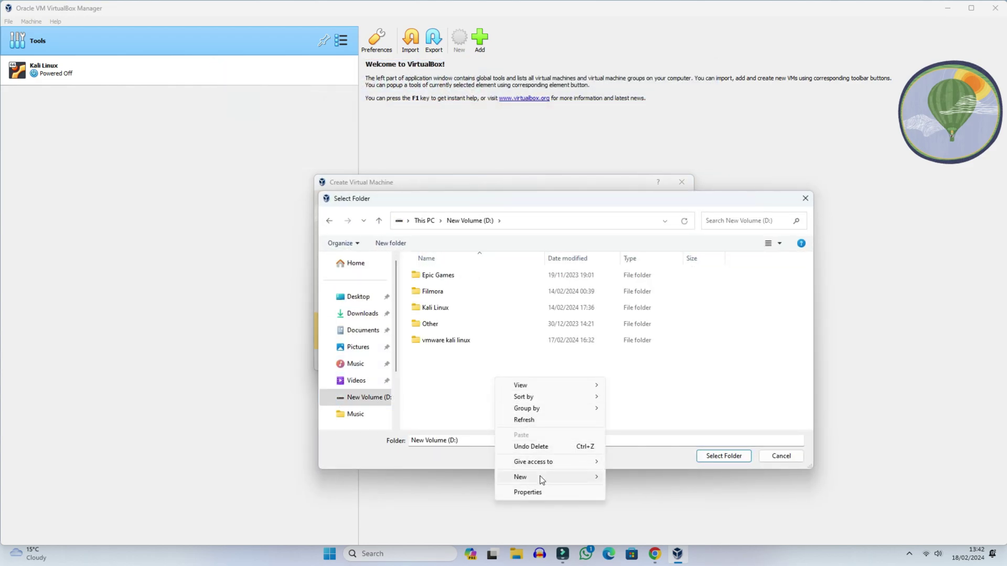
mouse_move(540, 476)
left_click(618, 478)
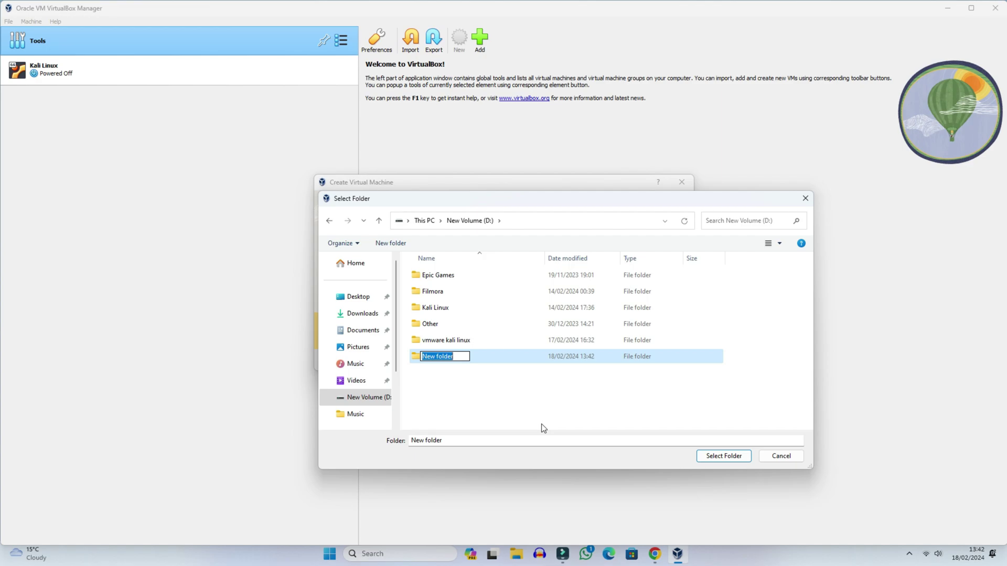
type("Win 10")
key("Return")
left_click(426, 357)
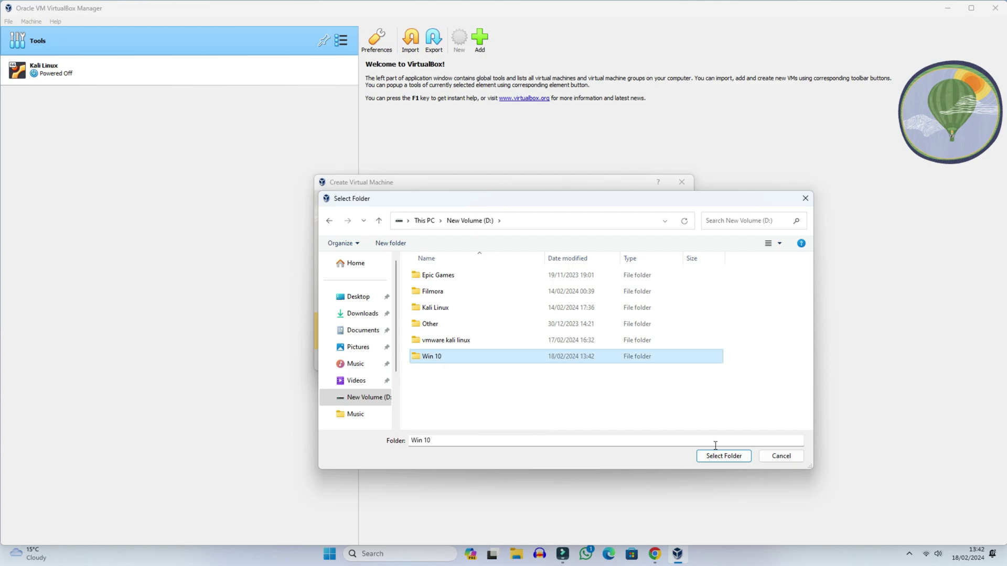
left_click(706, 456)
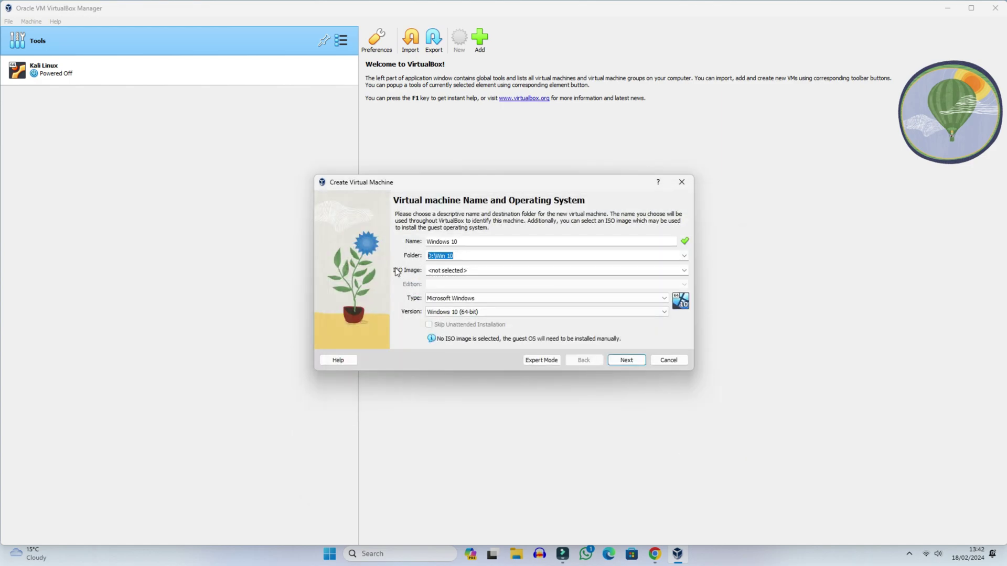
Step: Use the Win10_22H2_English_x64 image from the Desktop as the ISO, and skip the unattended installation
left_click(684, 270)
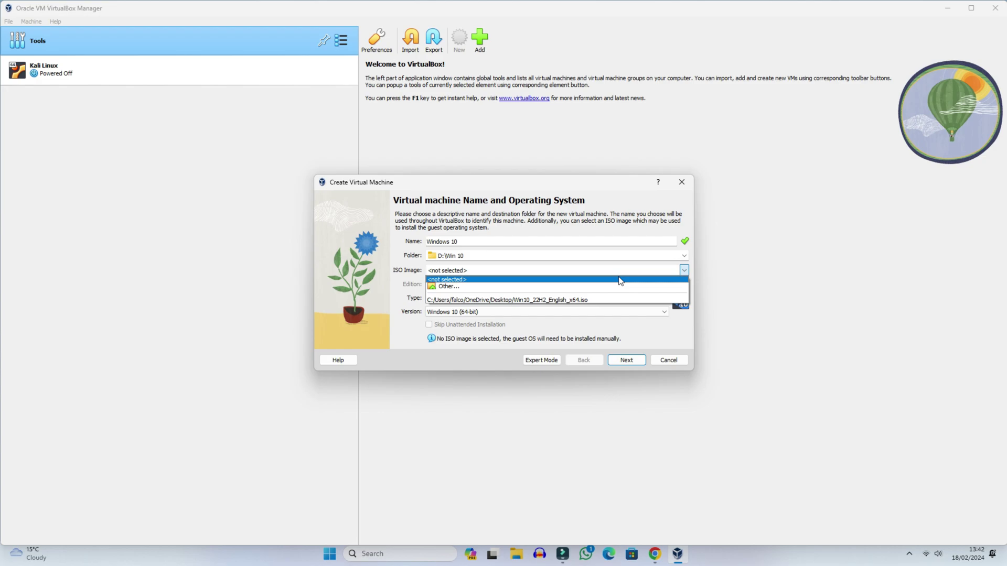
left_click(460, 288)
left_click(362, 314)
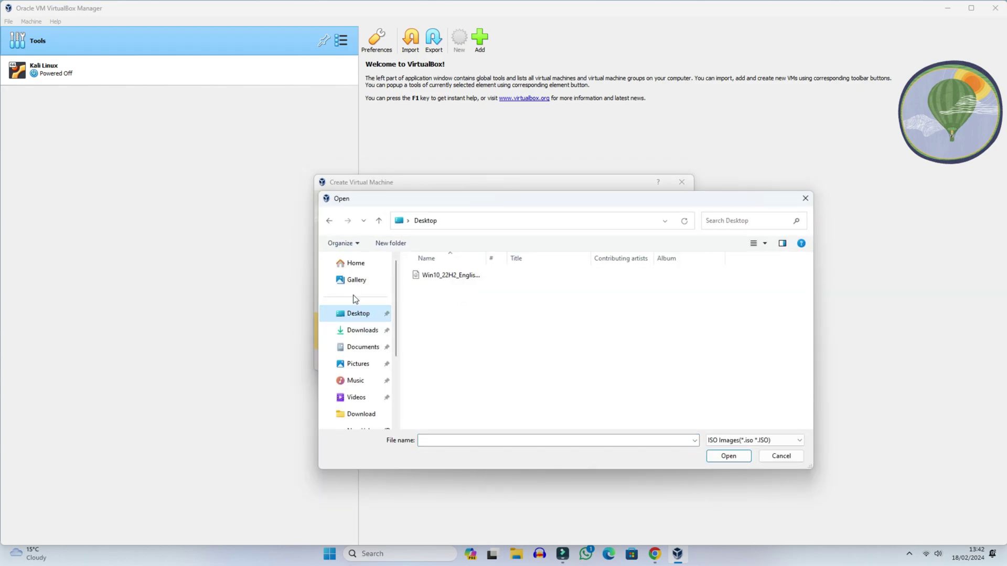
left_click(428, 281)
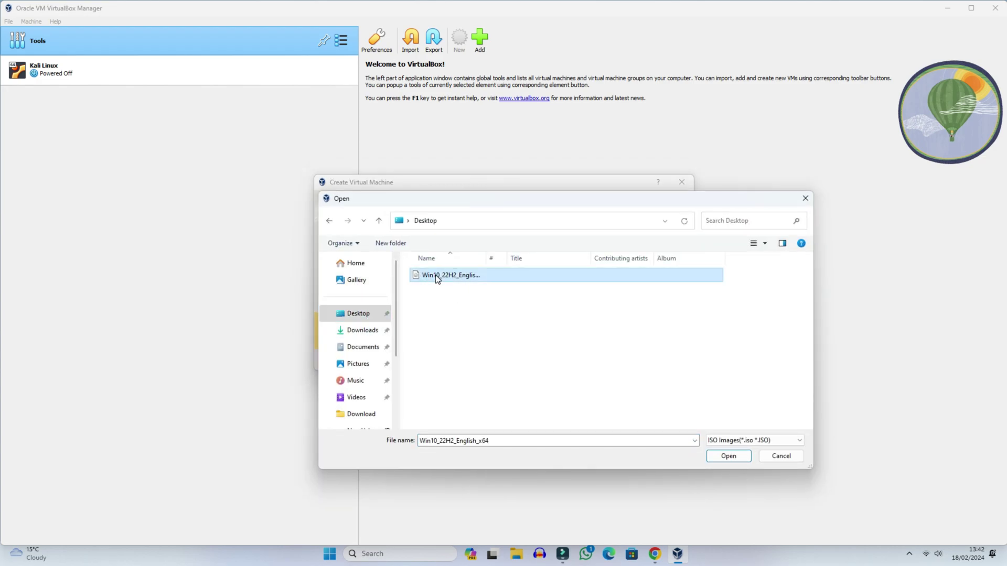
left_click(729, 456)
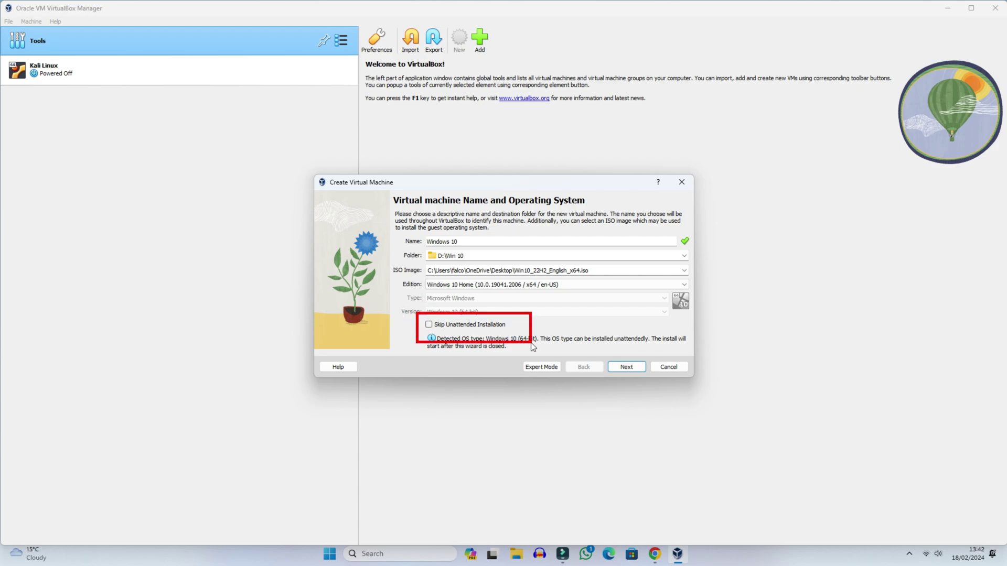
left_click(429, 324)
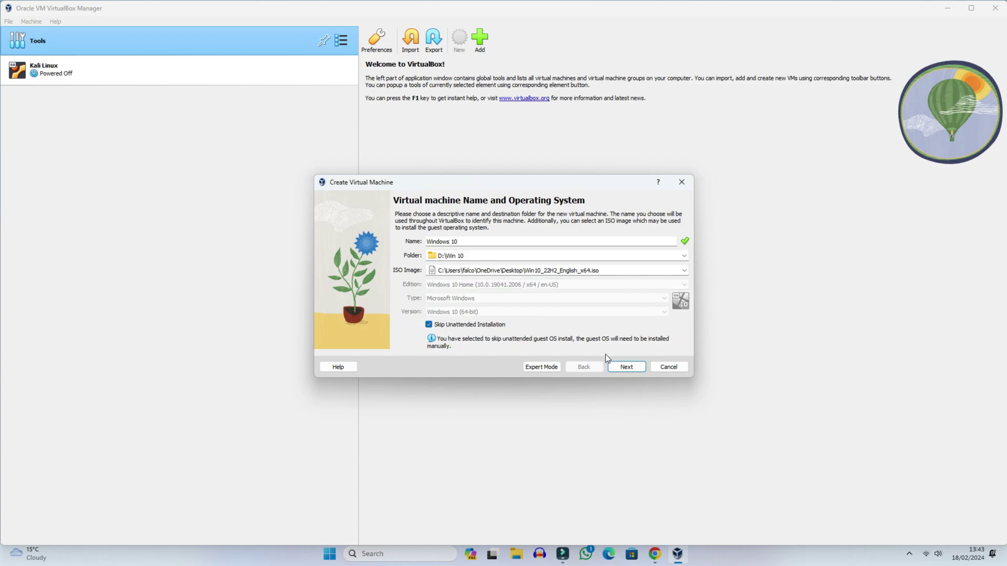
left_click(629, 366)
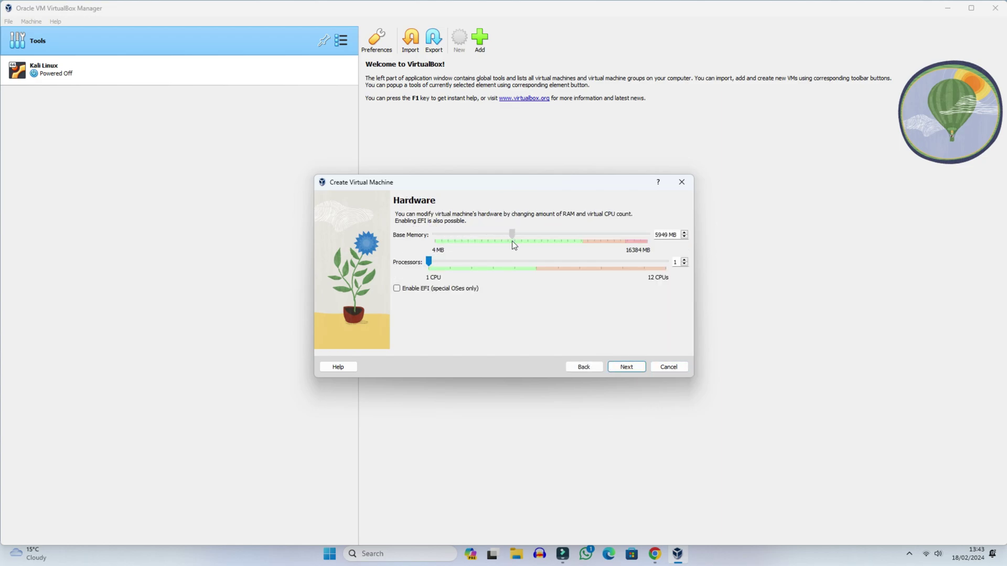
Step: Allocate 7688 MB of base memory and 4 processors, checking the host's CPU performance details in Task Manager before continuing
left_click_drag(512, 241, 532, 241)
right_click(292, 562)
left_click(316, 515)
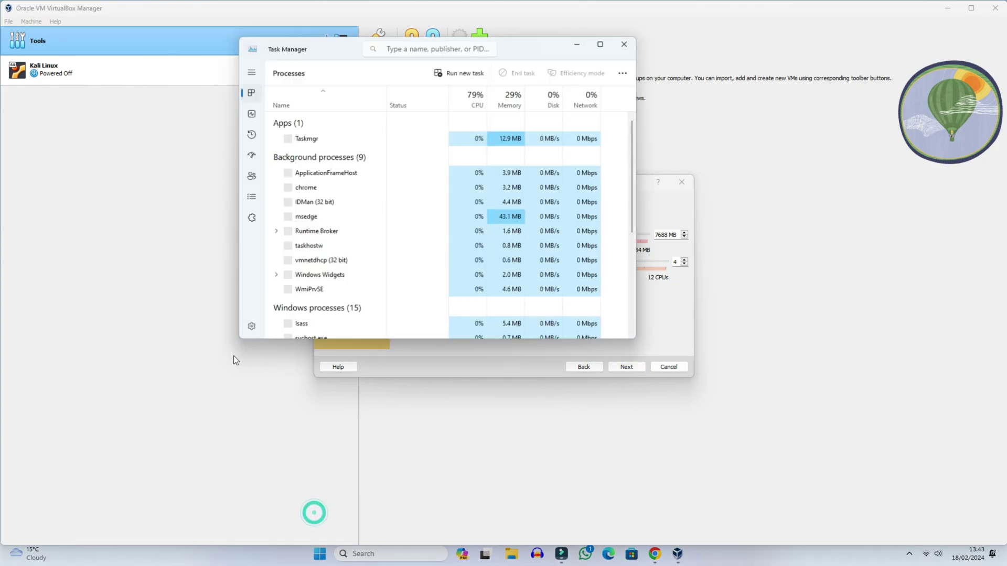
left_click(250, 114)
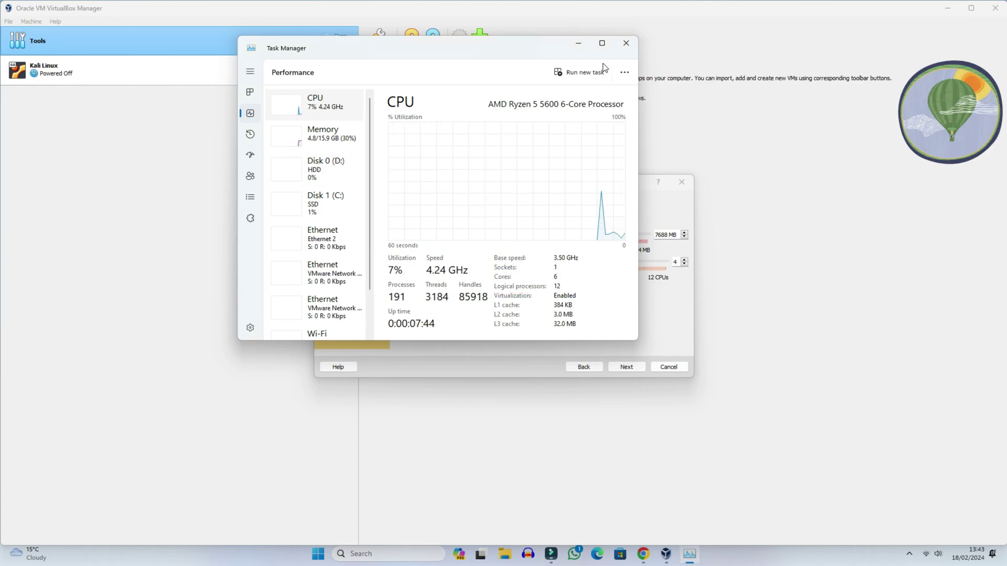
left_click(624, 45)
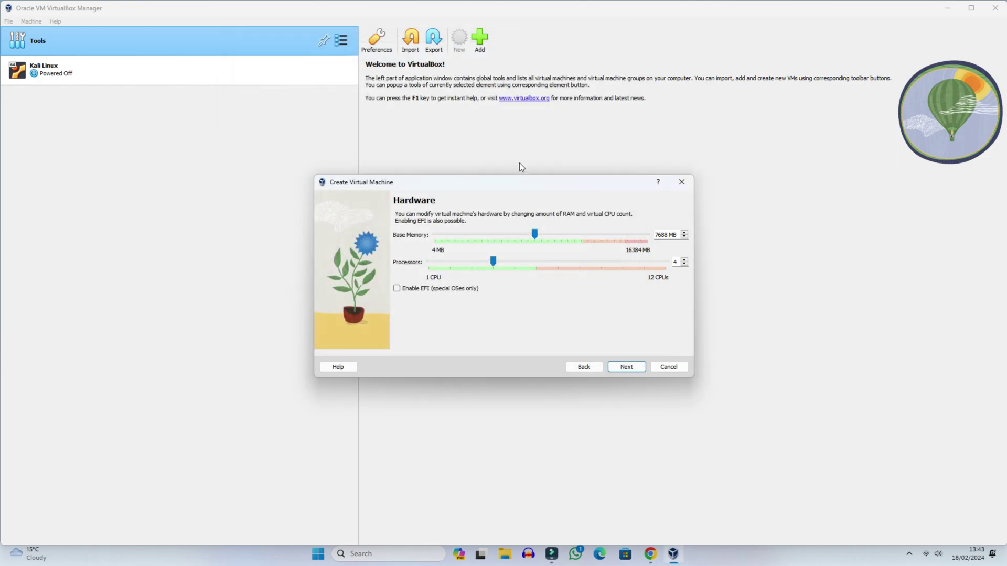
left_click(626, 367)
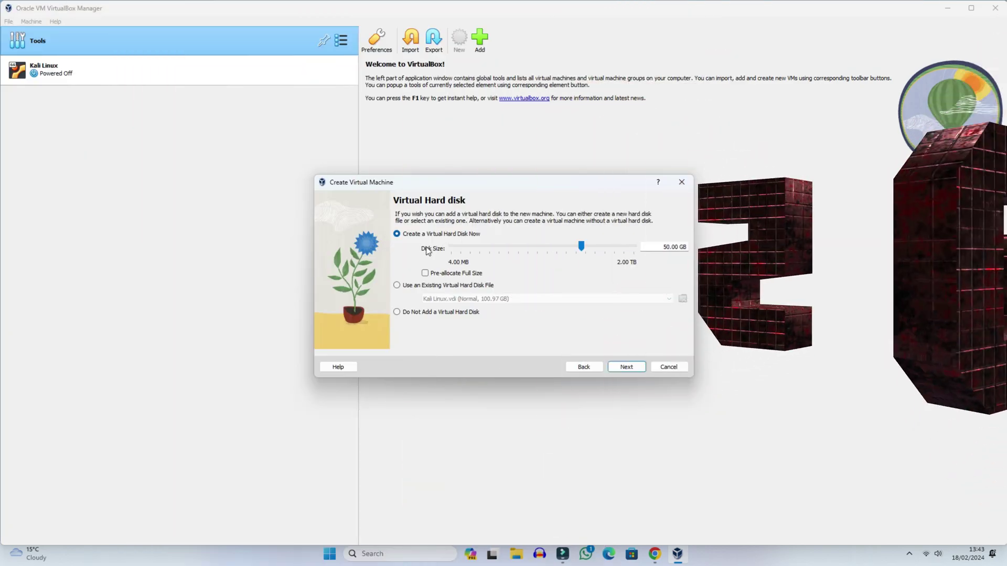
Step: Set the new virtual hard disk's size to 75 GB and finish creating the virtual machine
left_click_drag(665, 247, 669, 247)
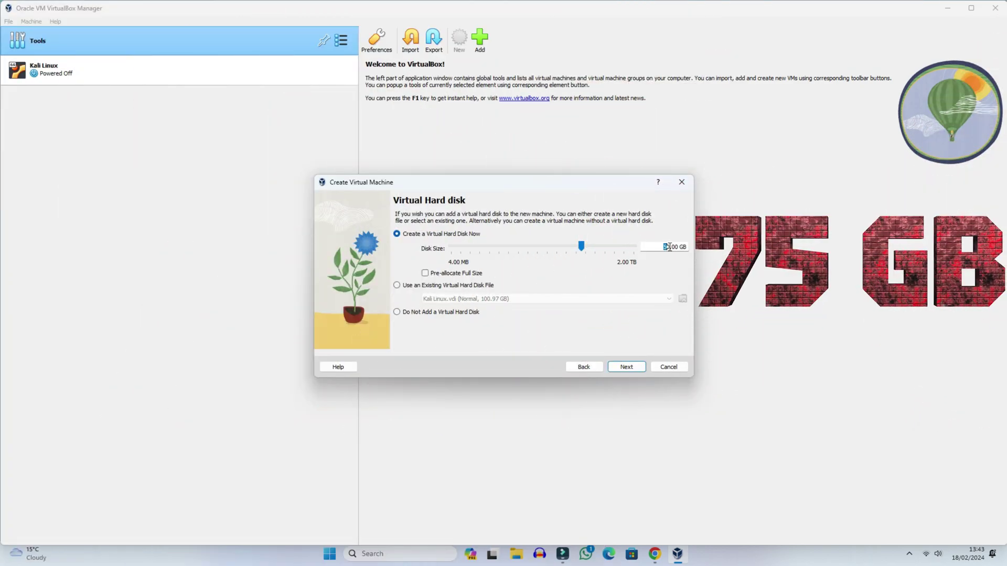
type("75")
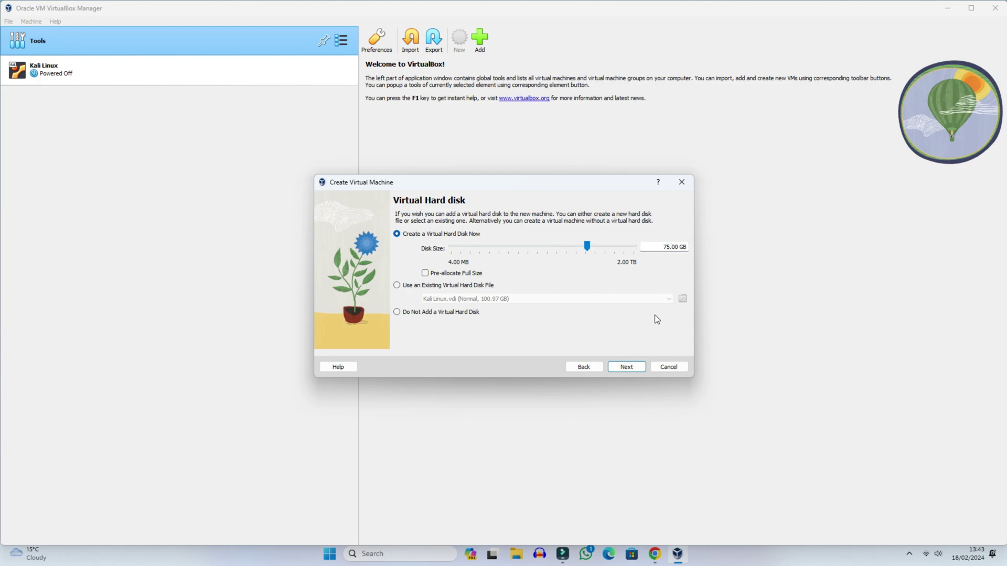
left_click(628, 367)
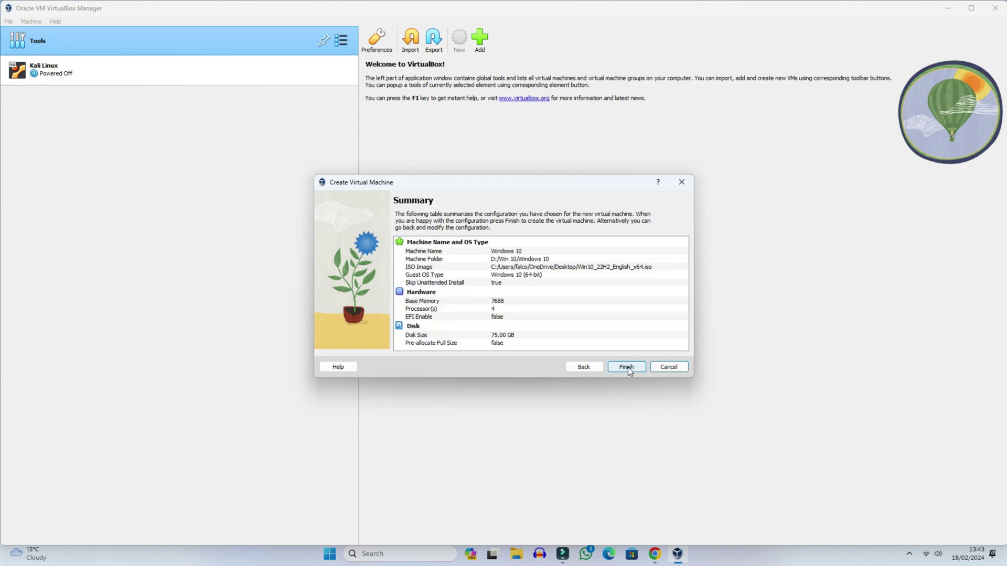
left_click(626, 366)
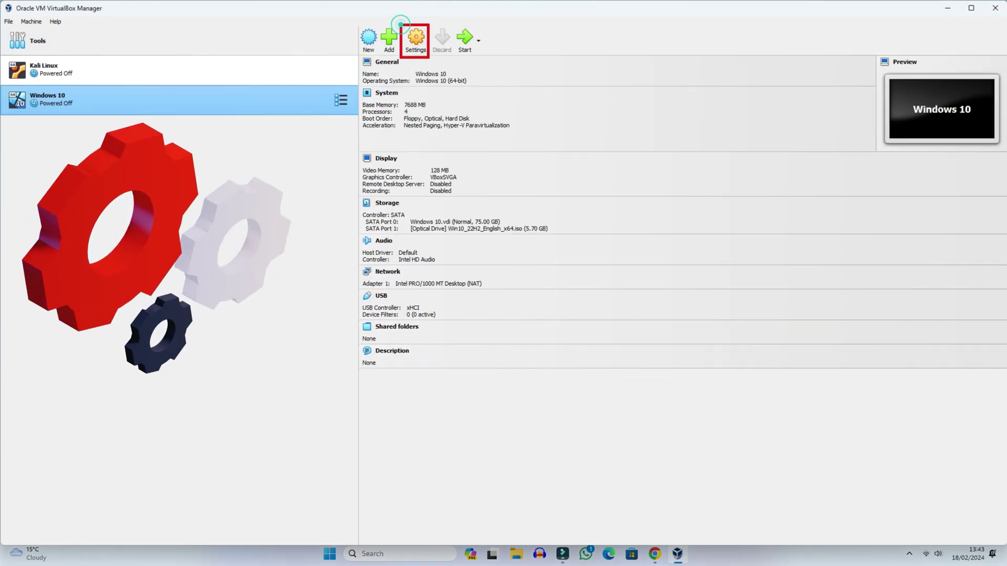
Step: Enable 3D acceleration in the Windows 10 machine's display settings, review the remote display and recording options, and save
left_click(412, 36)
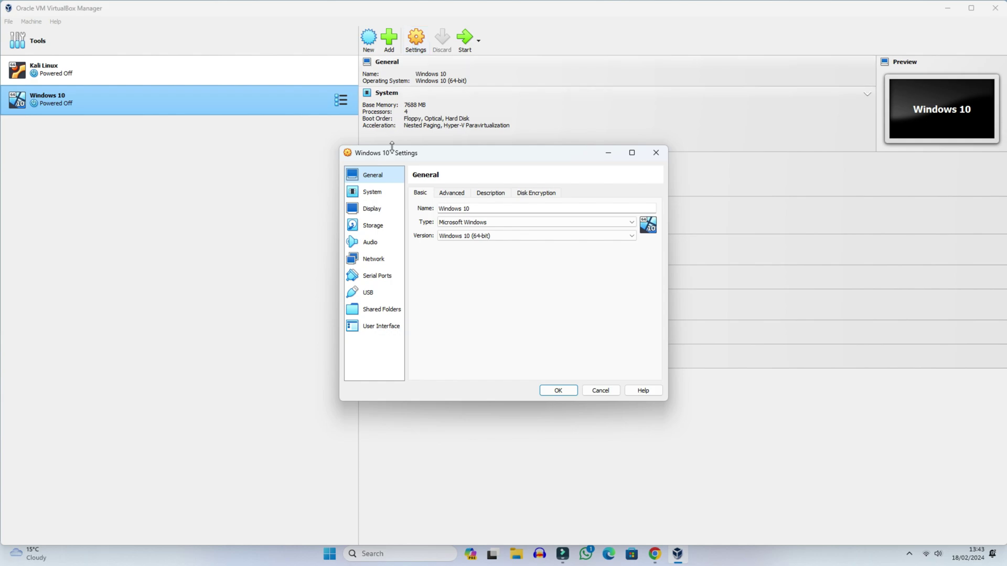
left_click(372, 212)
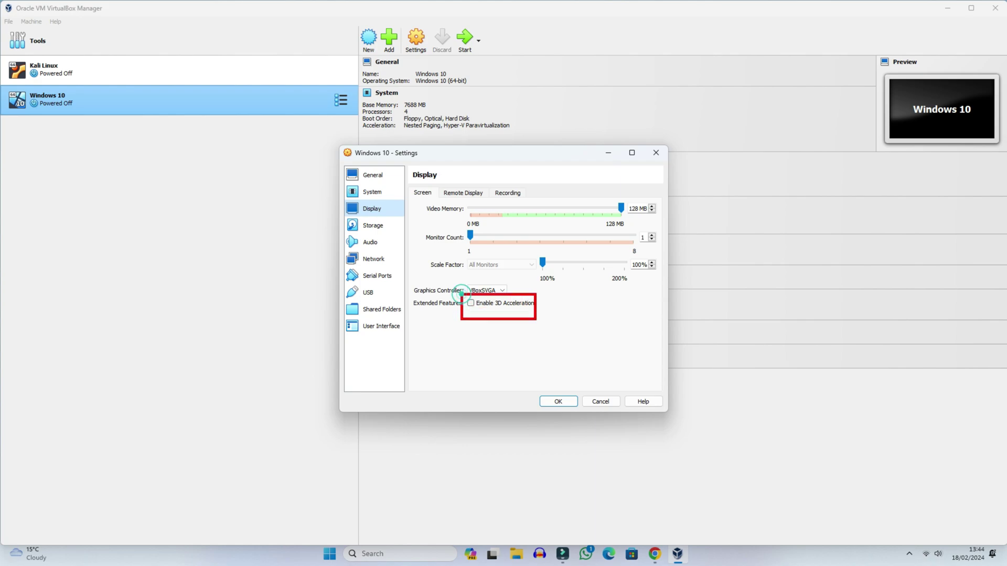
left_click(471, 303)
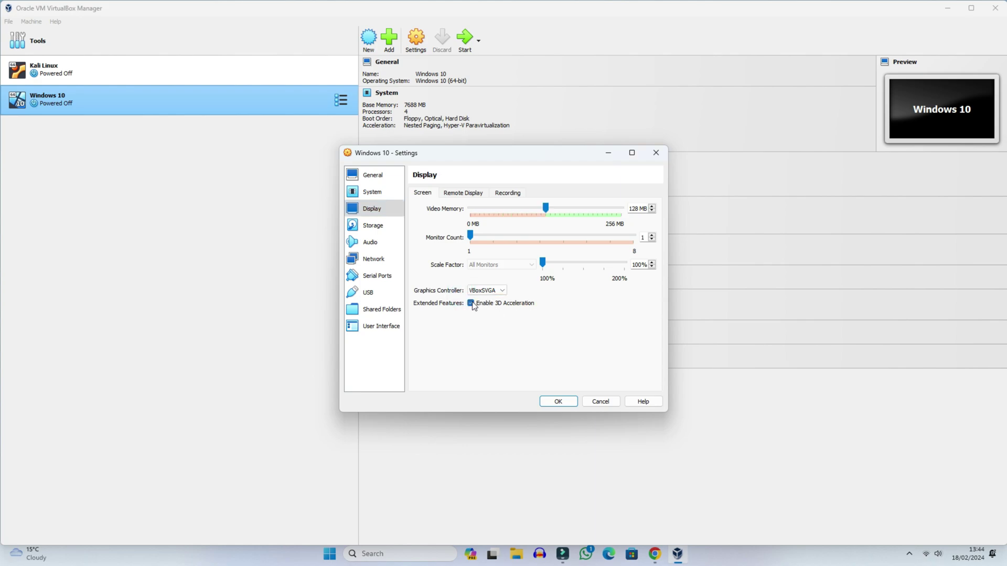
left_click(459, 195)
left_click(511, 195)
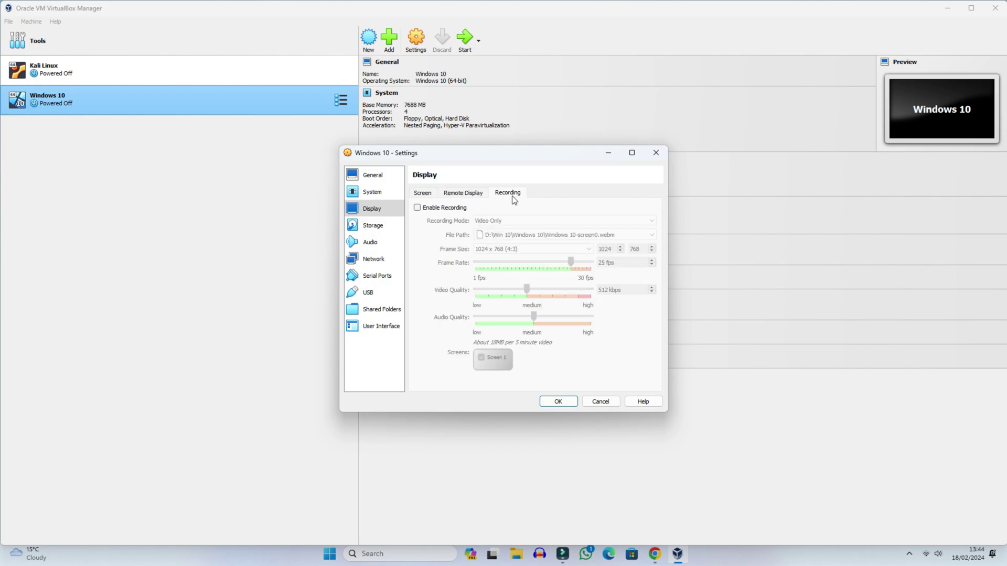
left_click(558, 401)
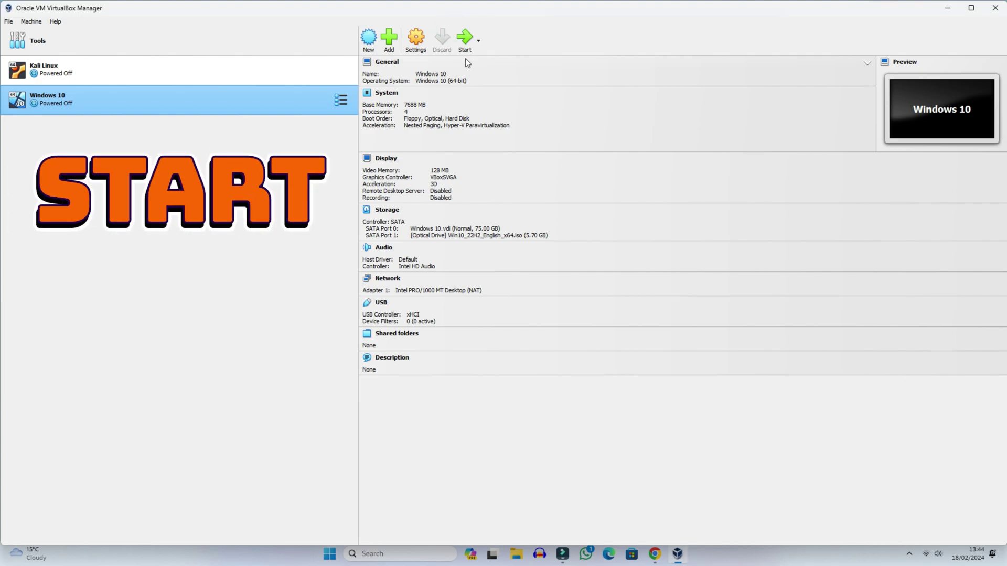
Step: Start the Windows 10 virtual machine and dismiss its keyboard capture and mouse integration notifications
left_click(463, 39)
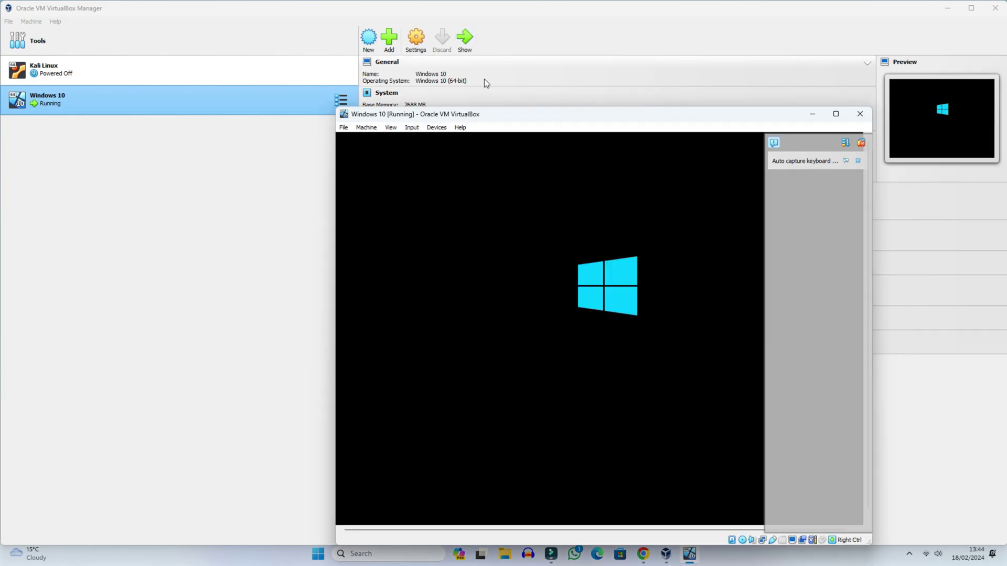
left_click(850, 162)
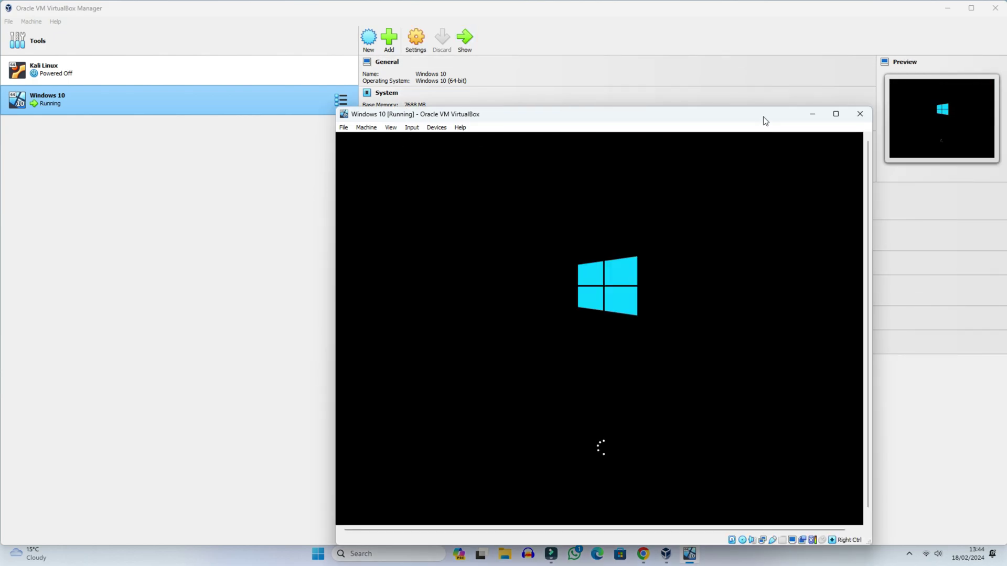
left_click_drag(763, 117, 647, 80)
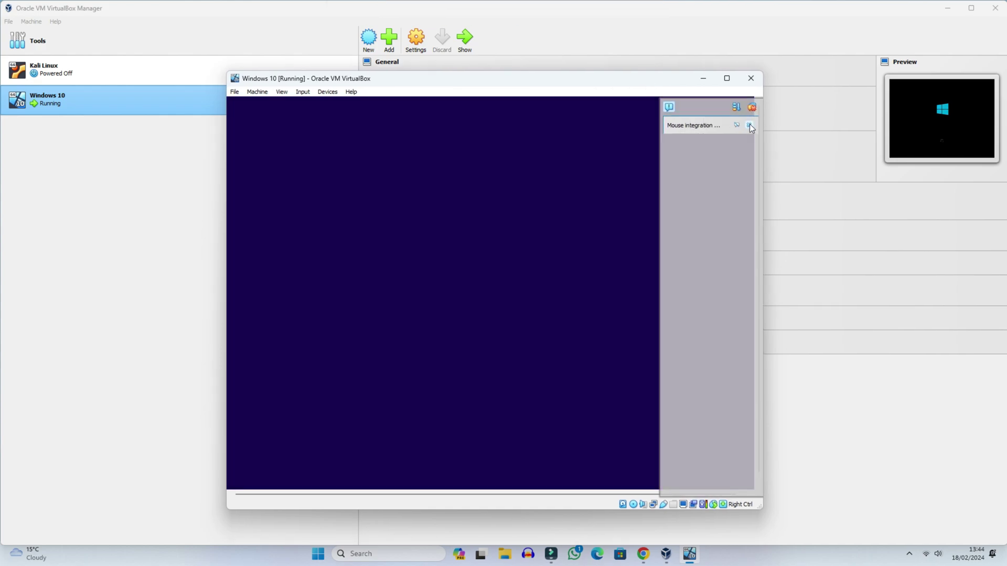
left_click(749, 125)
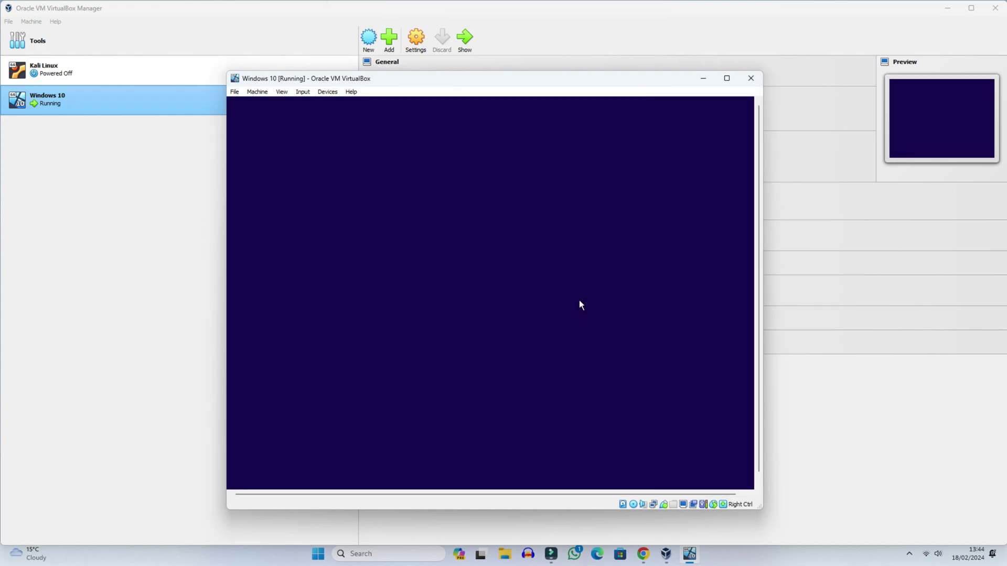
Step: Maximize the running virtual machine's window and switch it to full-screen mode
left_click(727, 78)
left_click(55, 17)
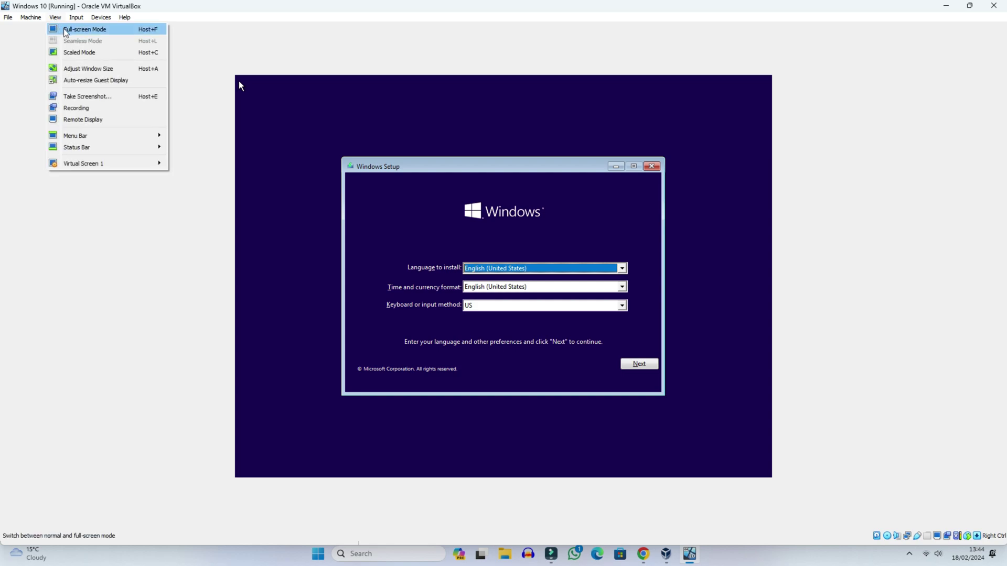
left_click(66, 30)
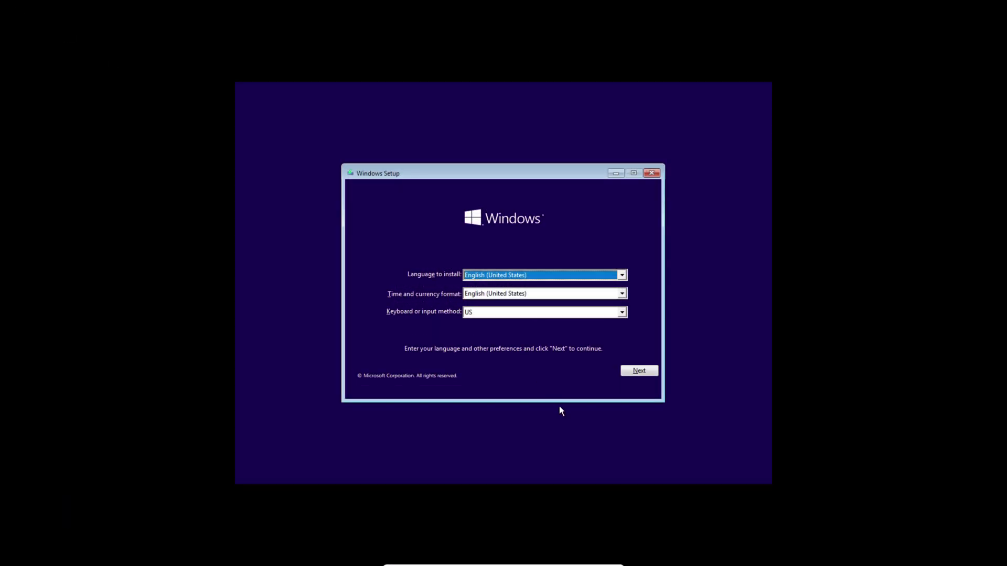
Step: Accept English (United States) for language and formats and the US keyboard in Windows Setup
left_click(640, 372)
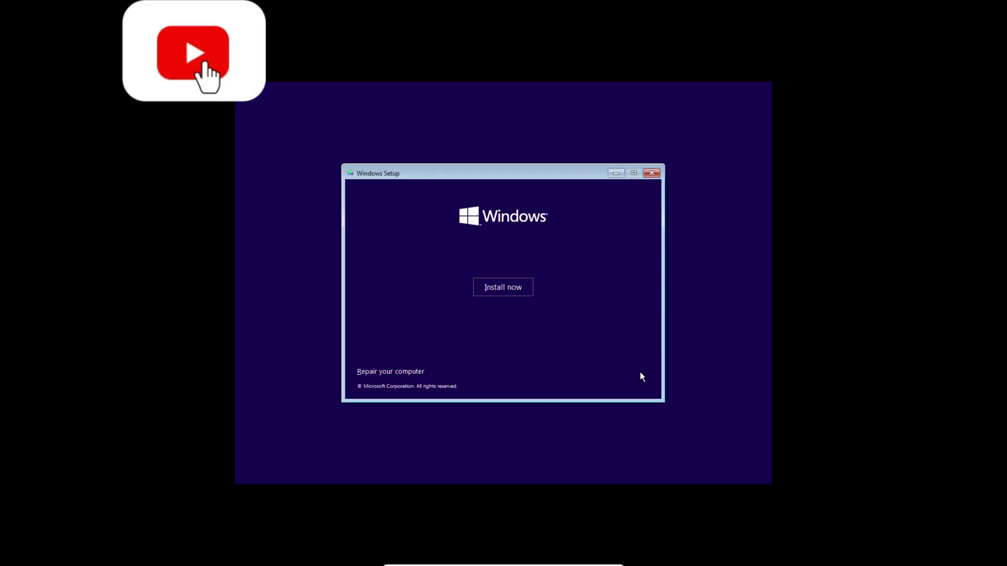
Step: Begin the Windows installation, continue without a product key, and choose Windows 10 Pro as the edition
left_click(507, 288)
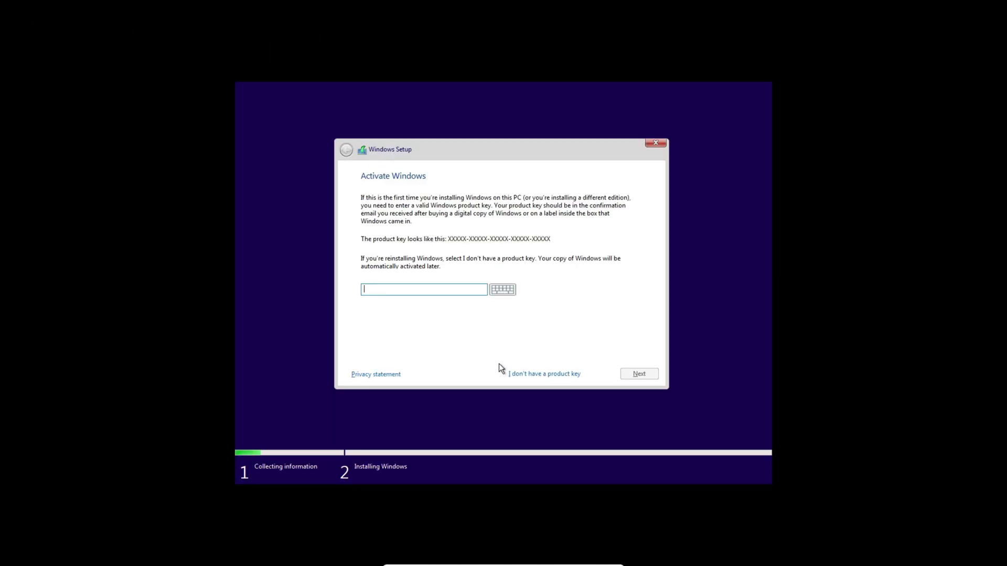
left_click(534, 375)
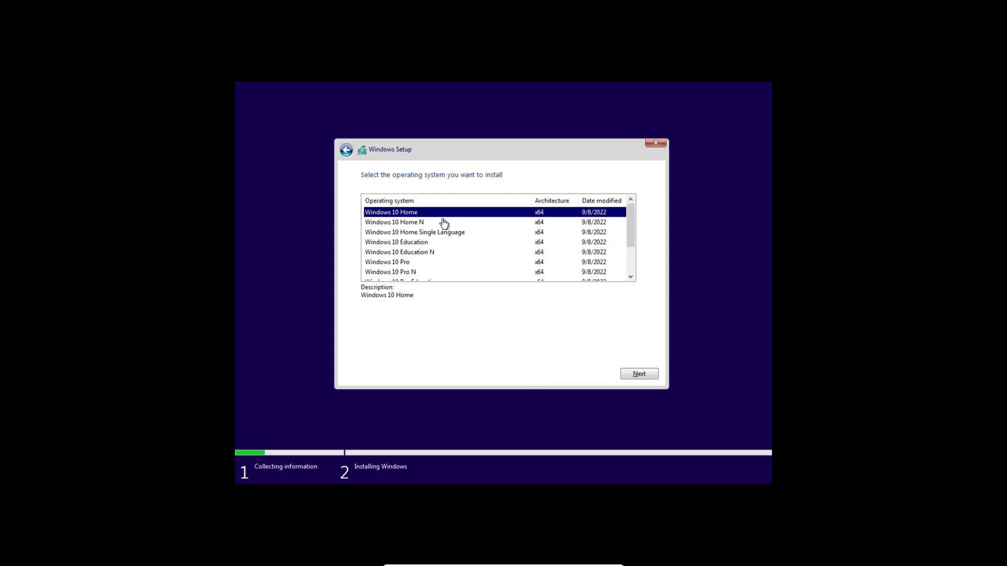
left_click(402, 263)
scroll(402, 265, "down", 1)
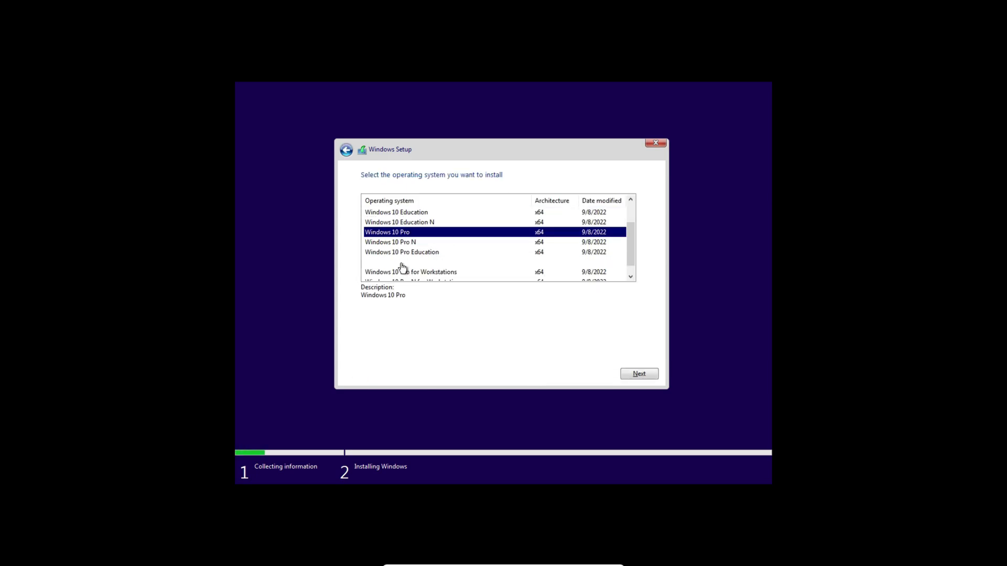
left_click(648, 375)
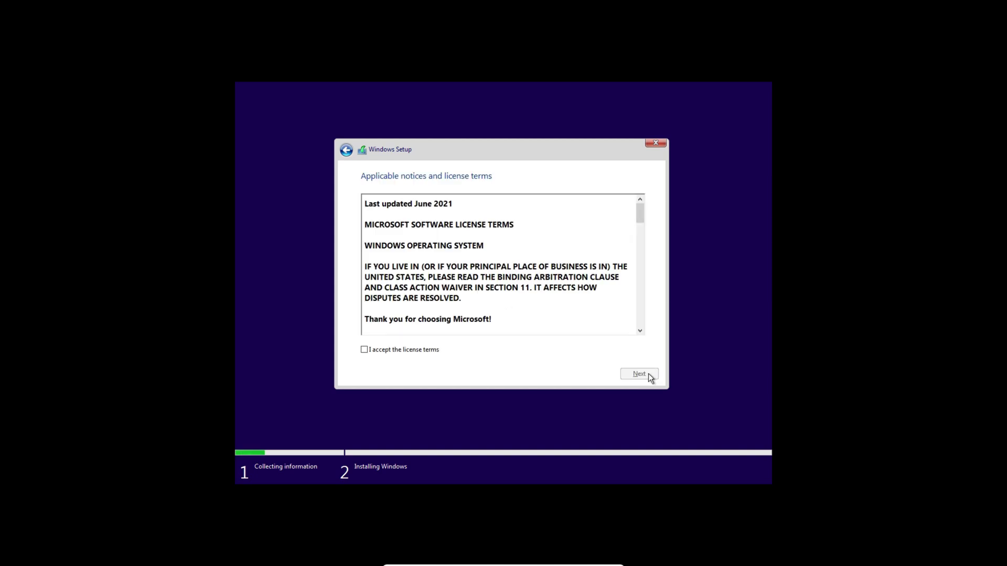
Step: Accept the license terms and choose the custom, Windows-only installation type
left_click(366, 349)
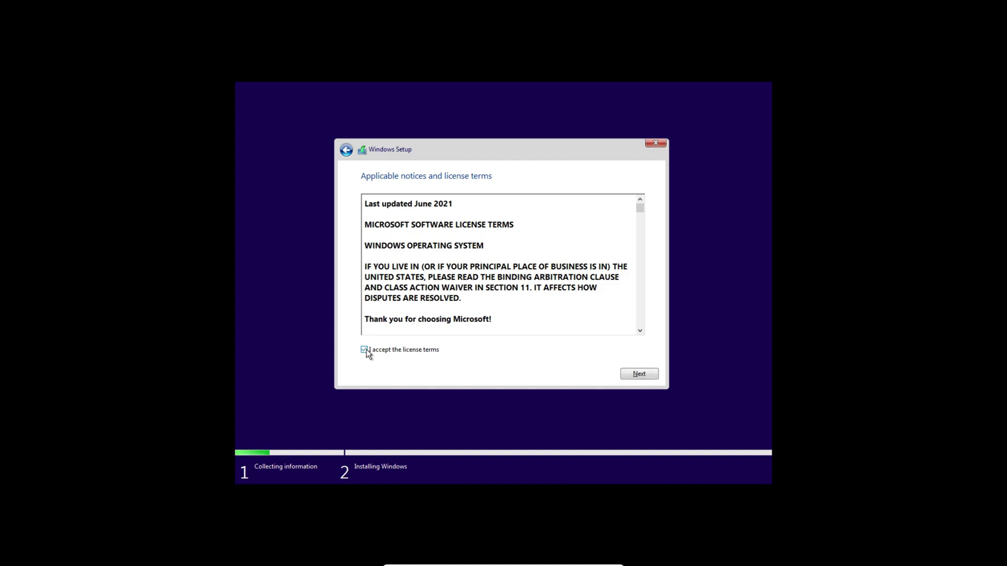
left_click(643, 373)
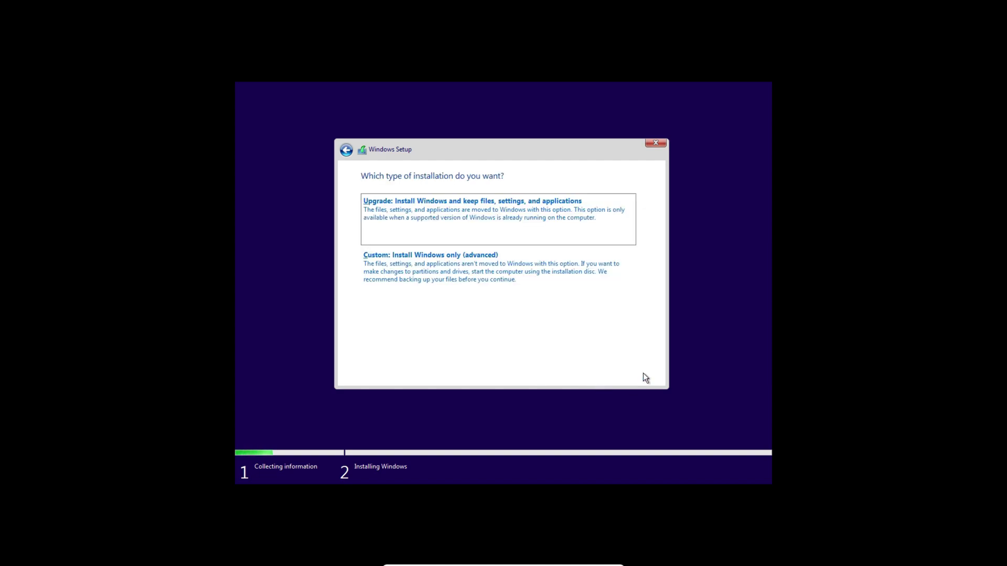
left_click(497, 268)
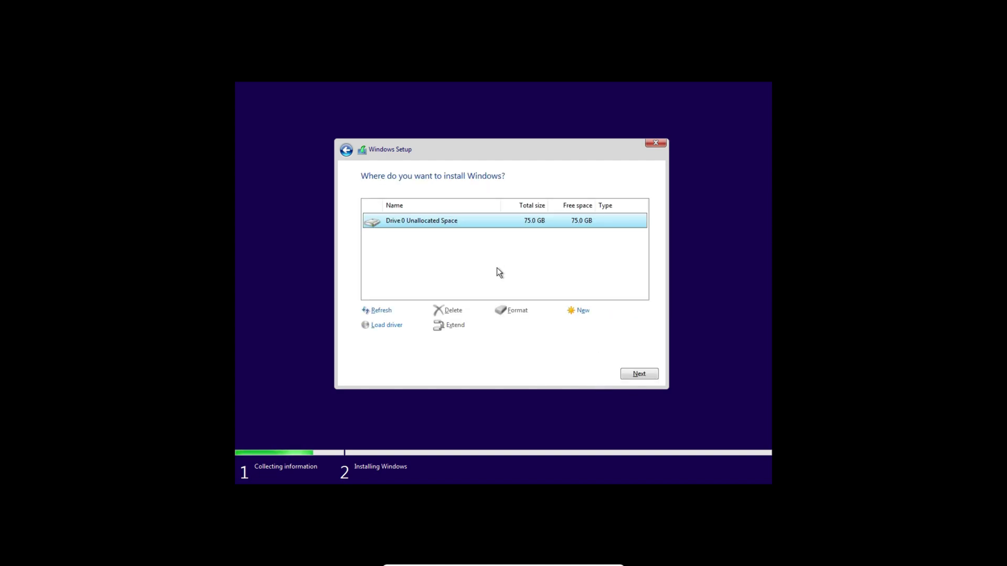
Step: Create a 76800 MB partition from Drive 0's unallocated space, allow the additional system partitions, and install Windows on the primary partition
left_click(583, 313)
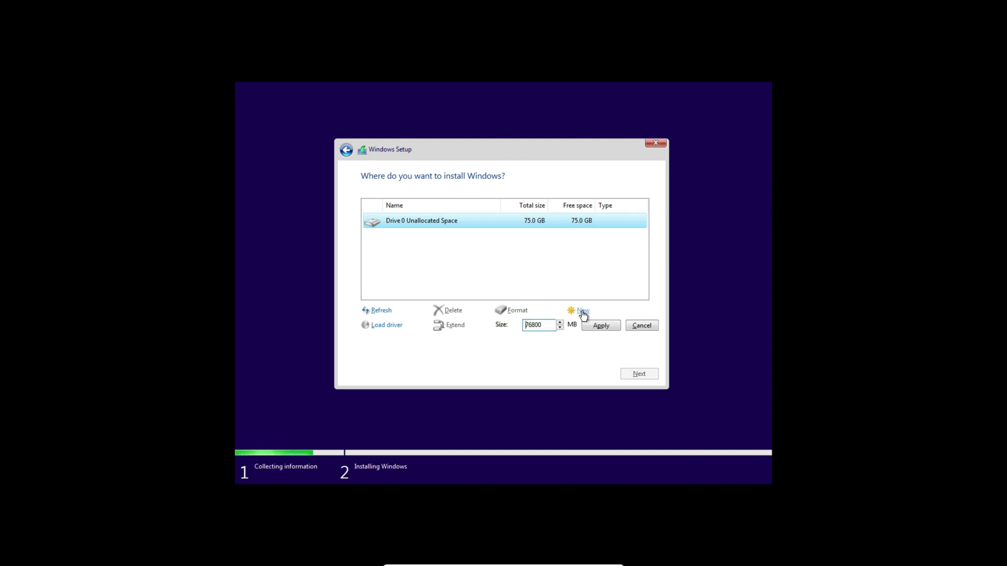
left_click(603, 327)
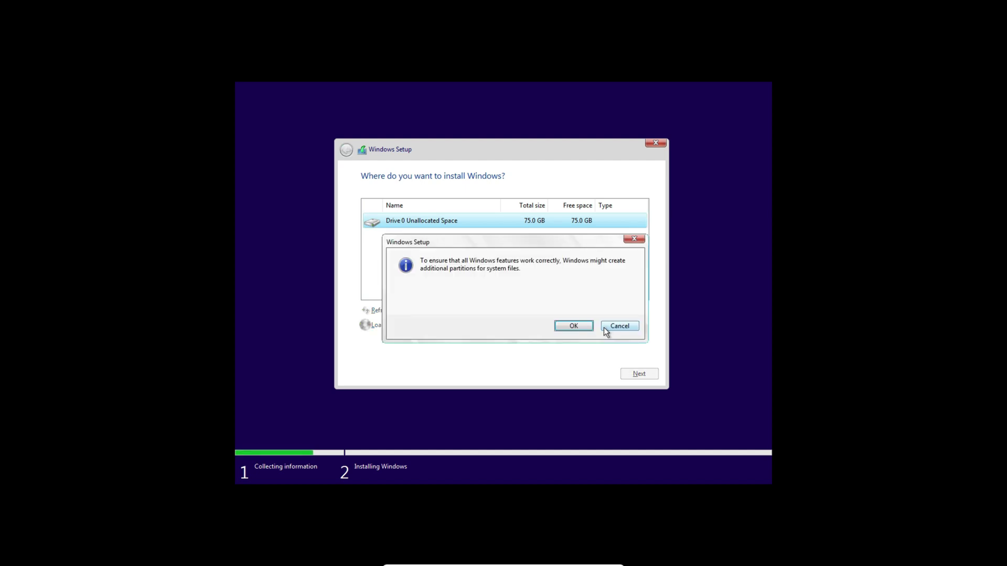
left_click(573, 326)
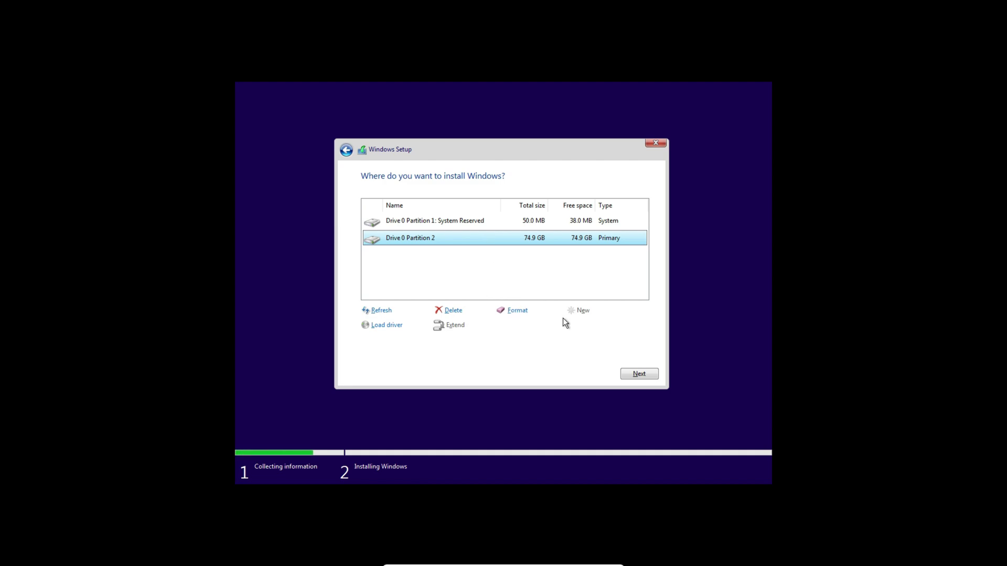
left_click(639, 374)
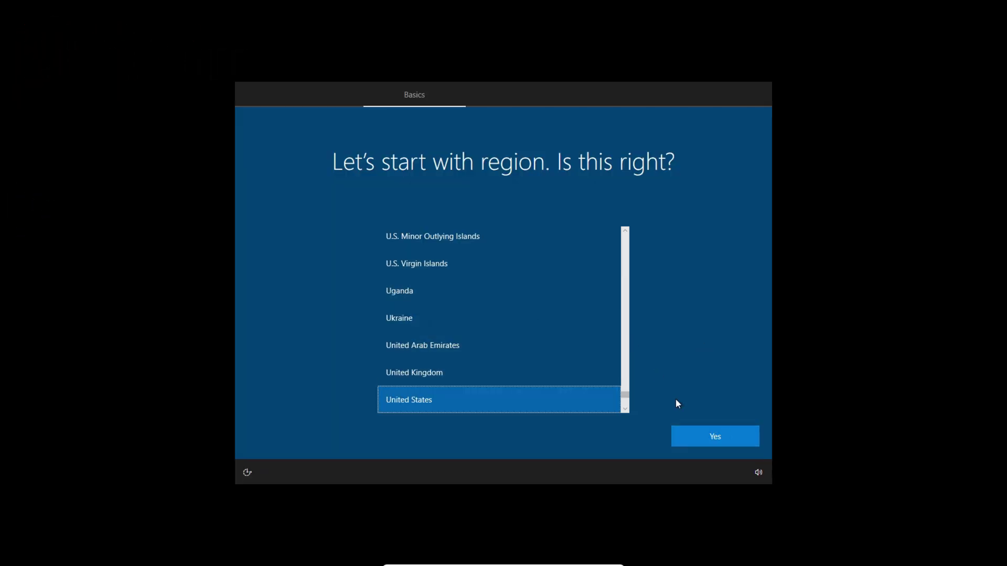
Step: Confirm United States as the region and US as the keyboard layout, and skip adding a second layout
left_click(726, 443)
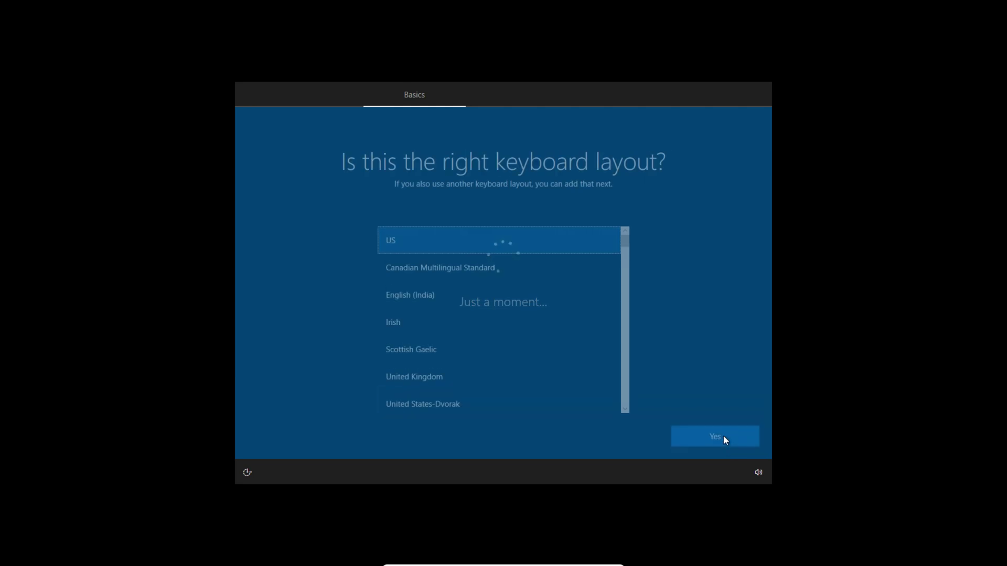
left_click(723, 437)
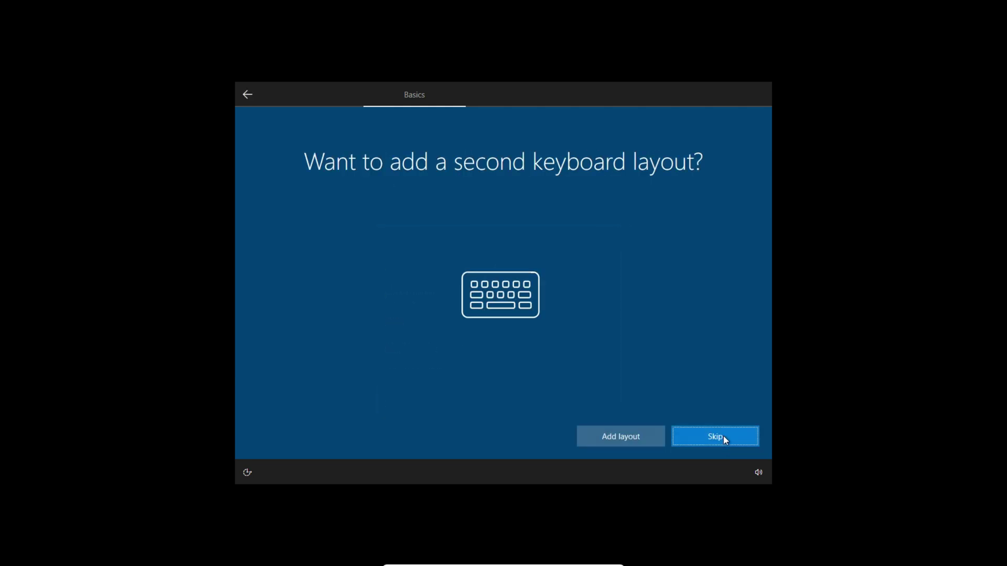
left_click(711, 443)
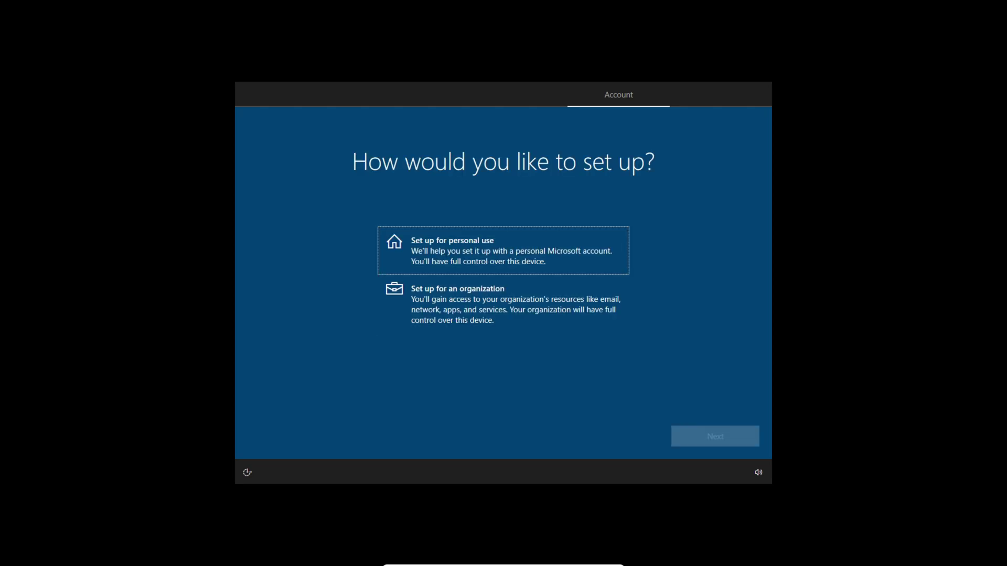
Step: Set up the device for personal use with an offline account, choosing the limited experience
left_click(473, 240)
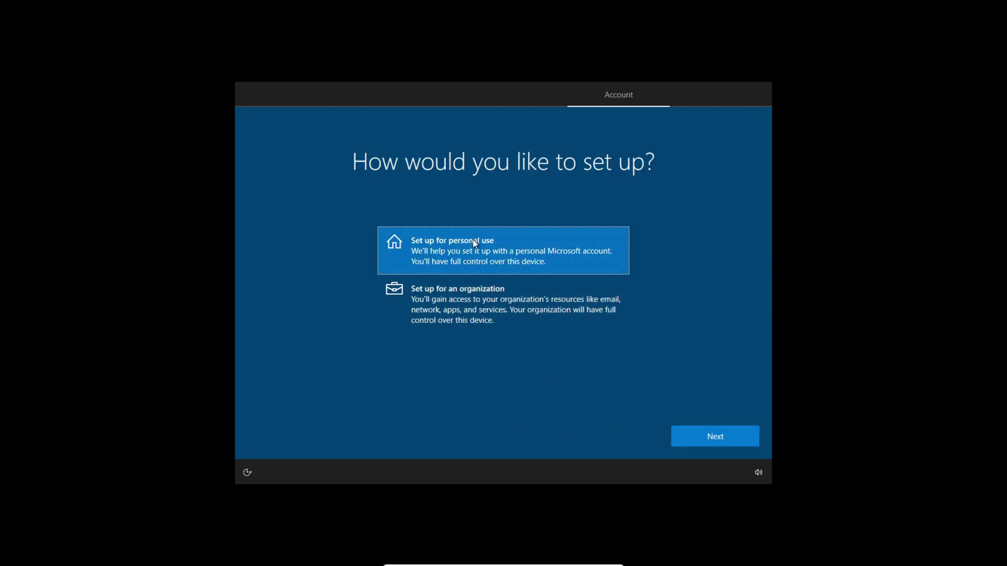
left_click(725, 434)
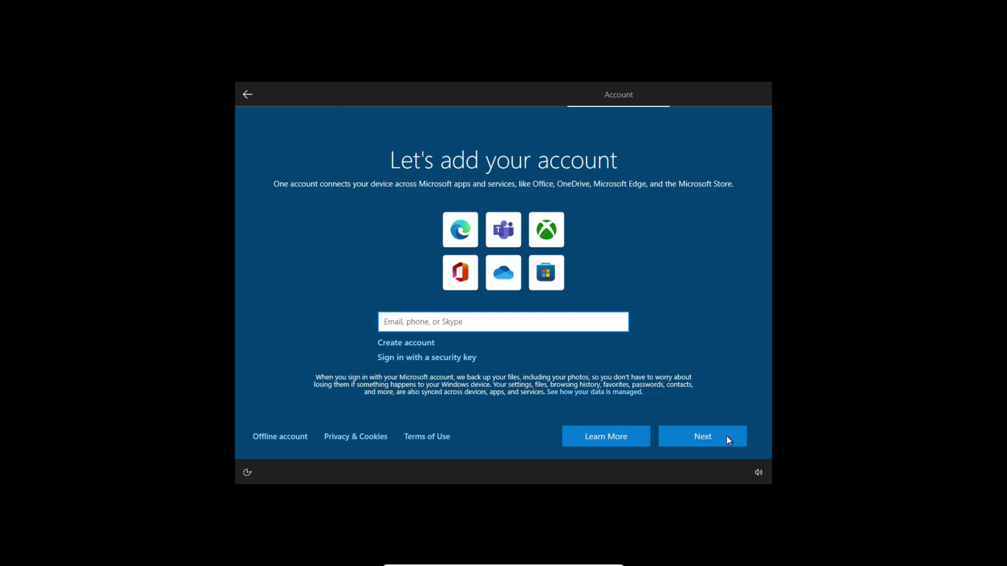
left_click(273, 444)
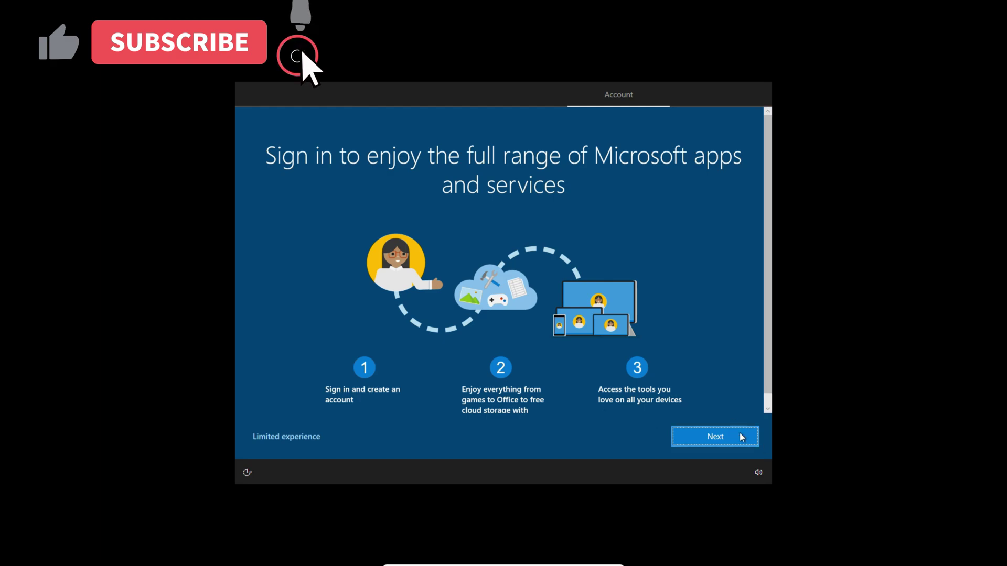
left_click(298, 438)
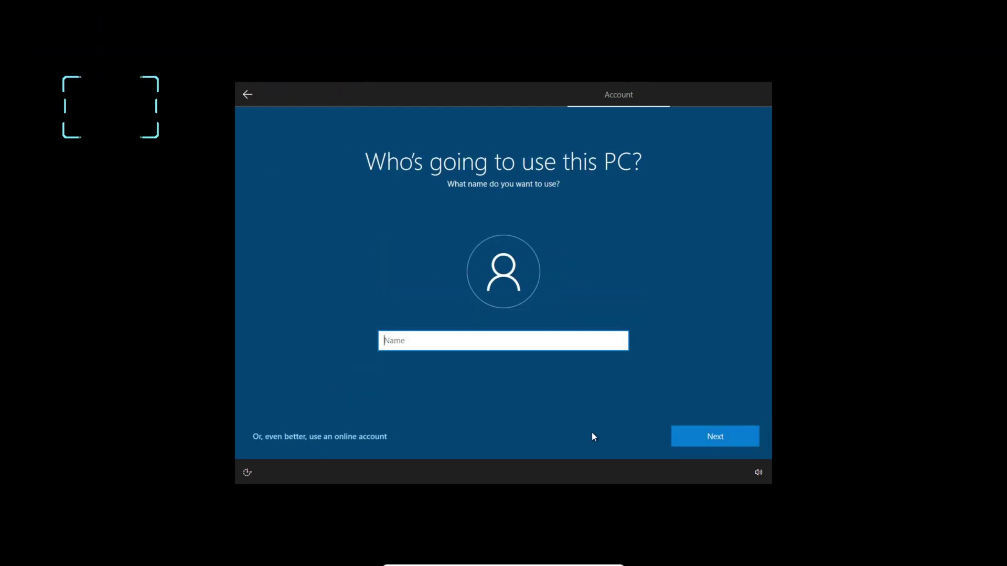
Step: Name the local account technicalfix, enter and confirm the account password, and complete the security questions
type("technicalfix")
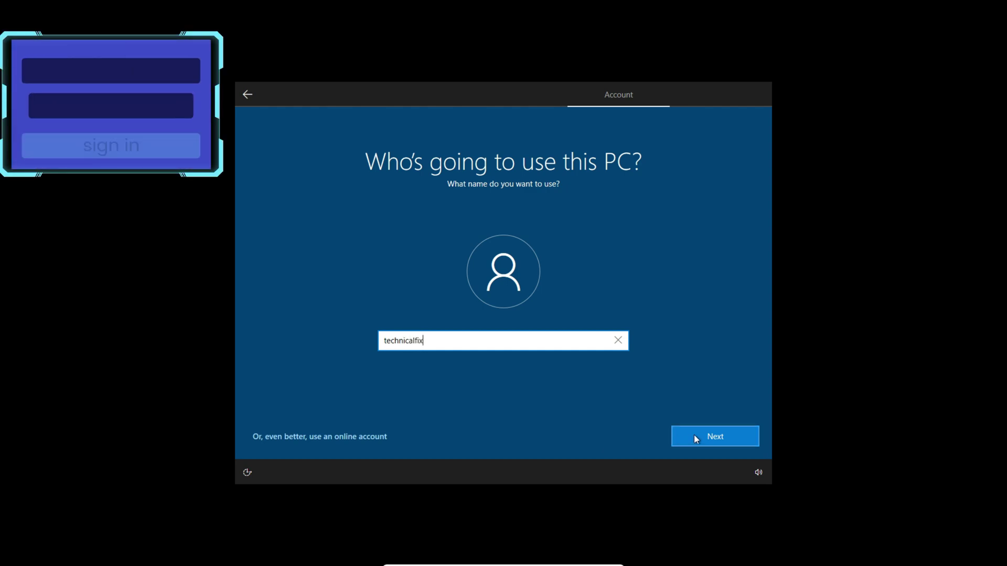
left_click(694, 436)
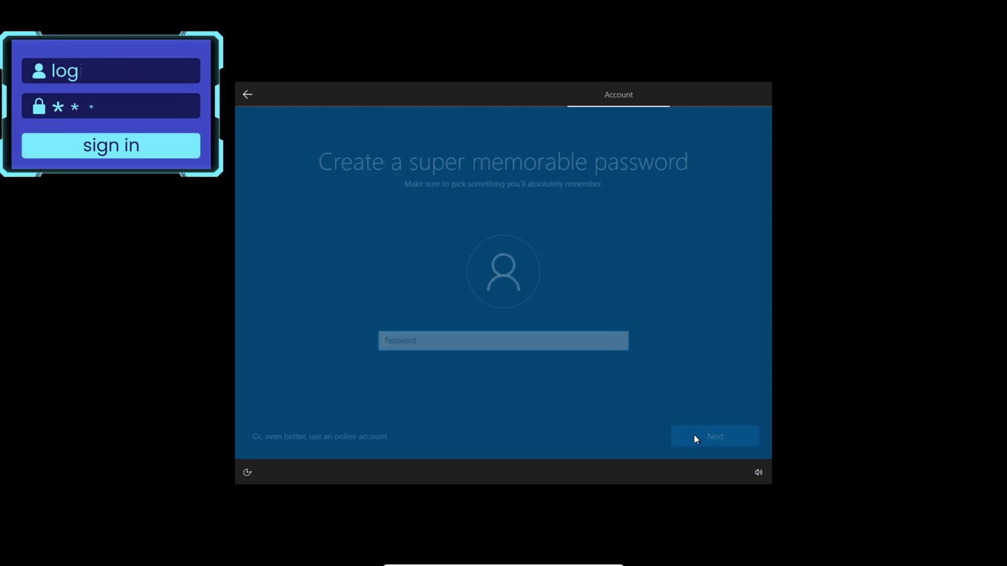
type("******")
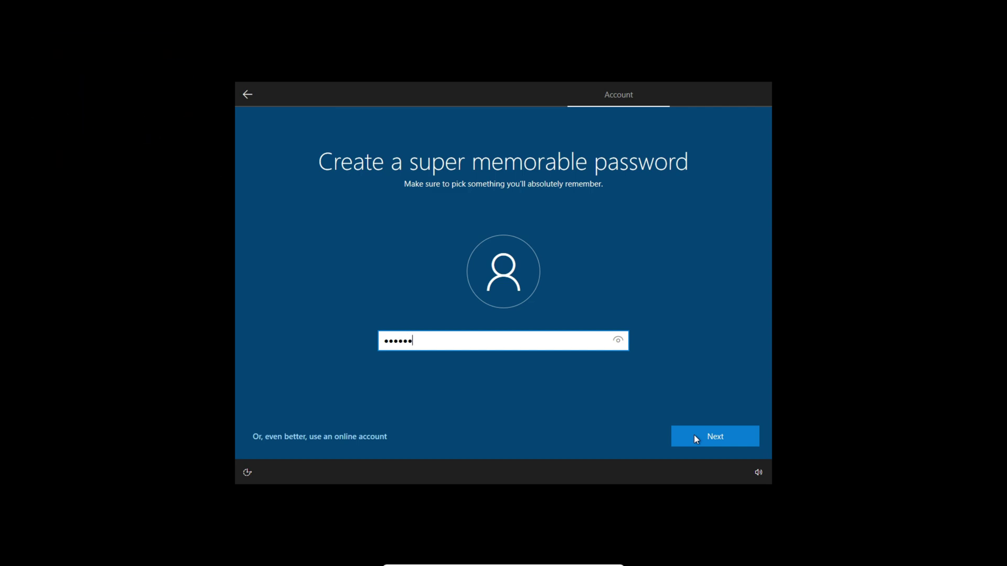
left_click(694, 436)
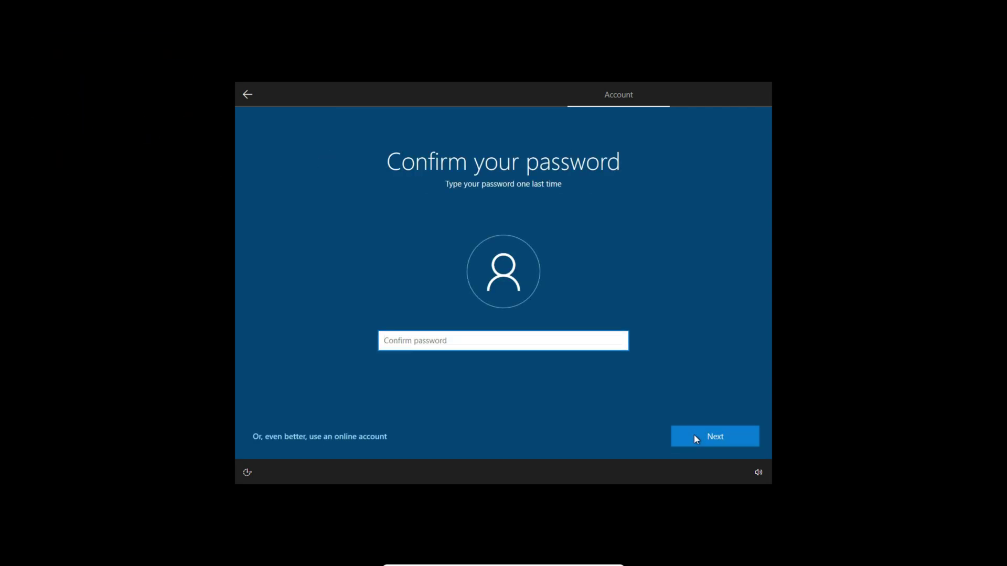
type("**")
left_click(694, 435)
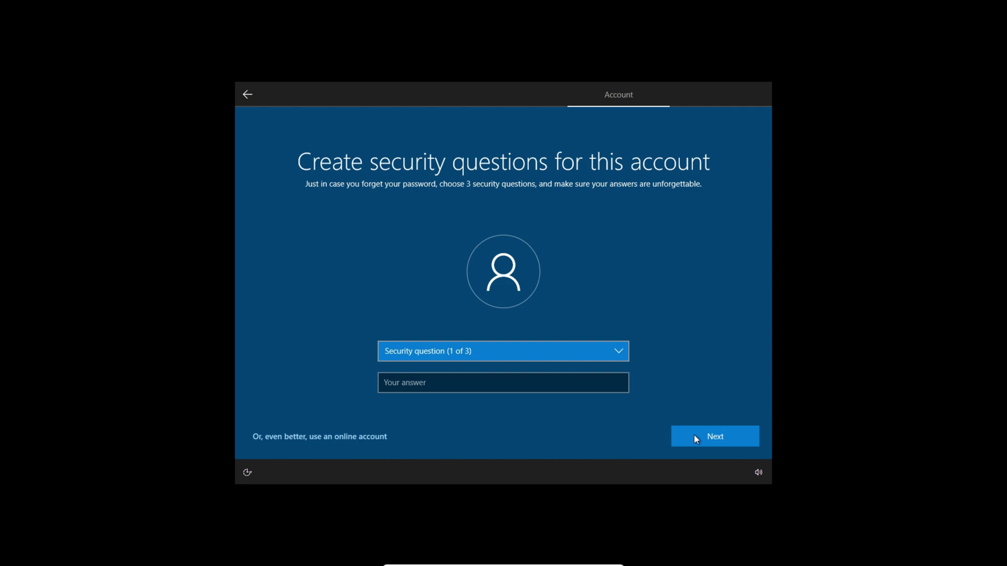
left_click(725, 443)
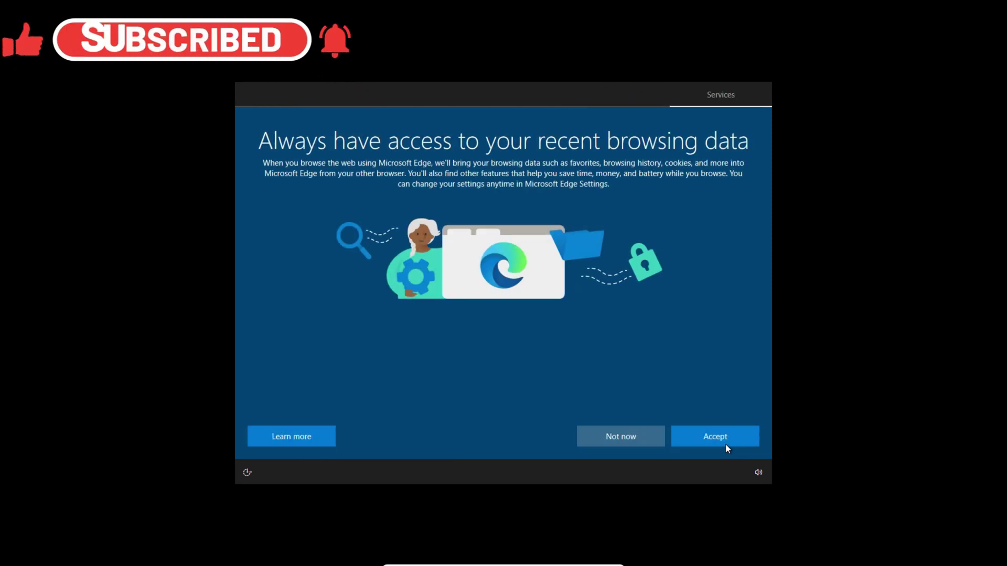
Step: Accept the Edge browsing data and default privacy settings, skip the experience customization, and decline Cortana
left_click(727, 441)
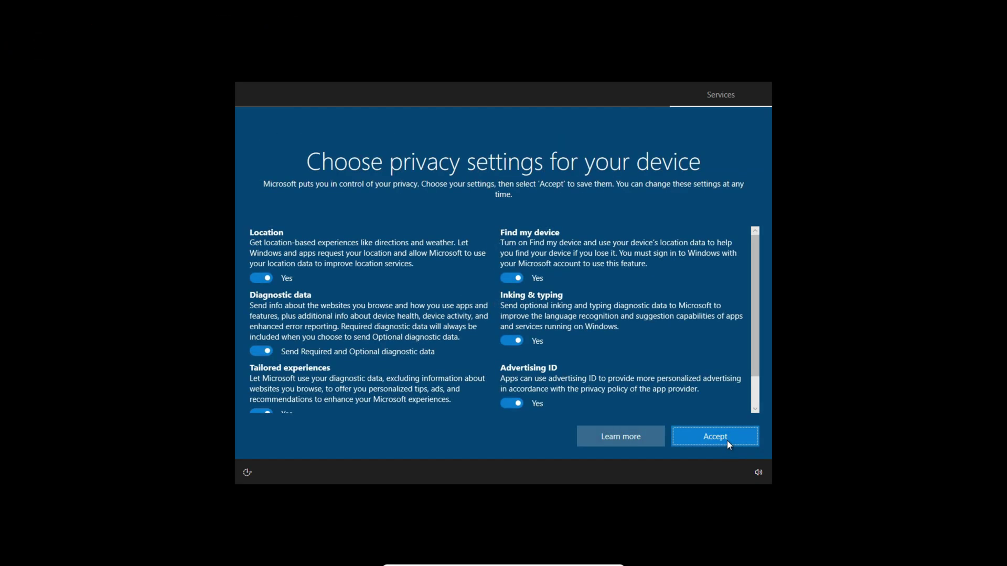
left_click(725, 431)
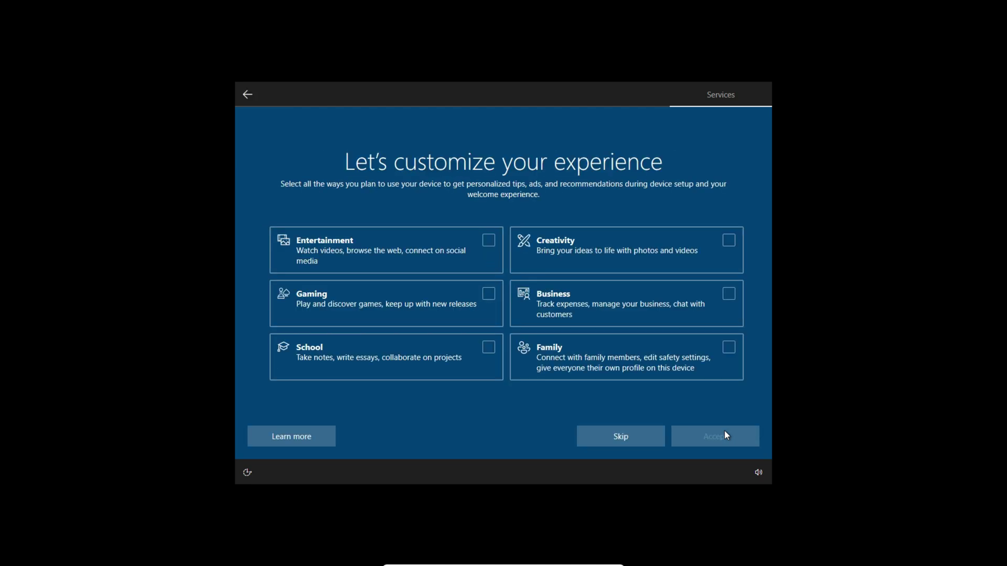
left_click(623, 436)
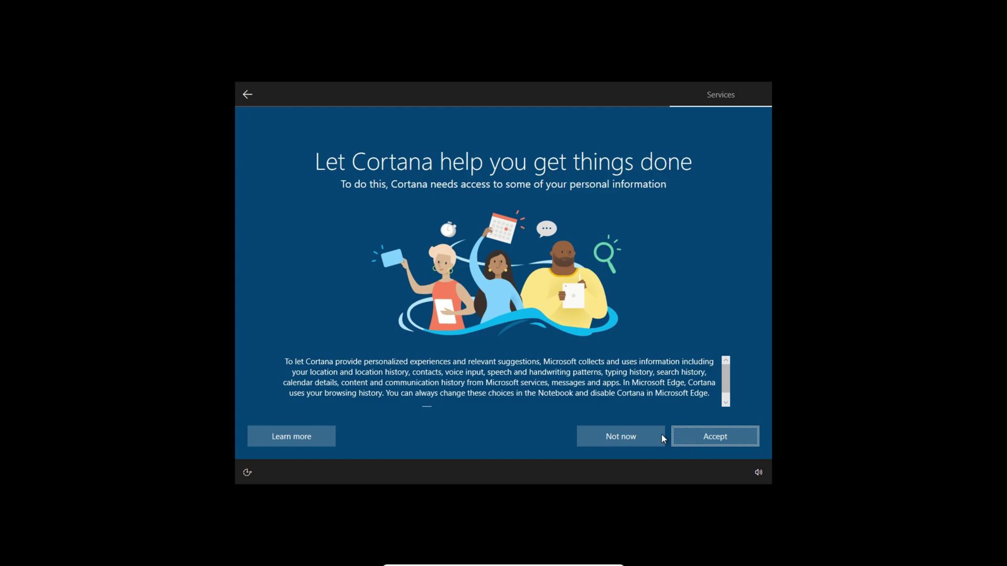
left_click(637, 435)
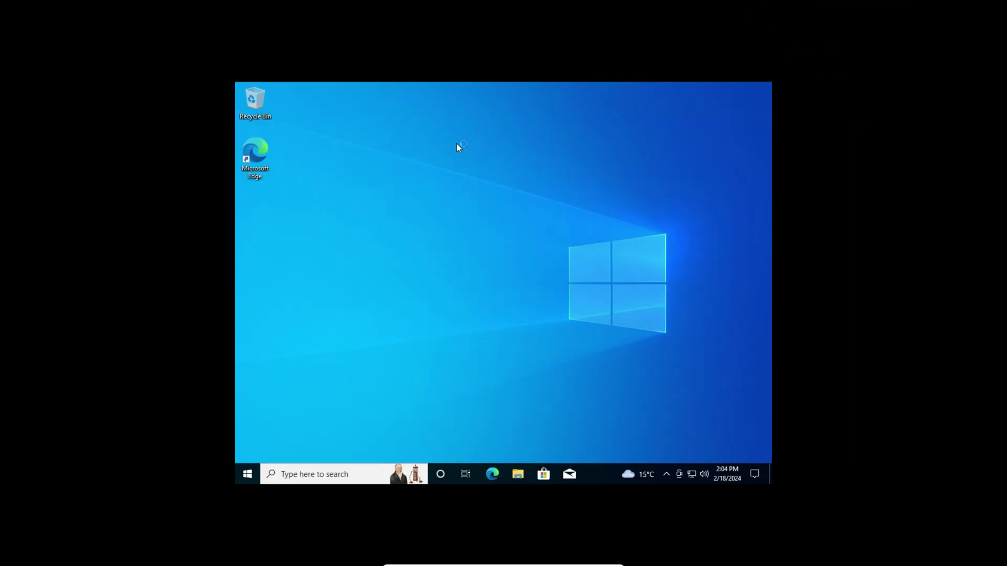
Step: Open Windows' display settings from the desktop, set the display resolution to 1280 × 1024, and keep the change
right_click(457, 143)
left_click(436, 166)
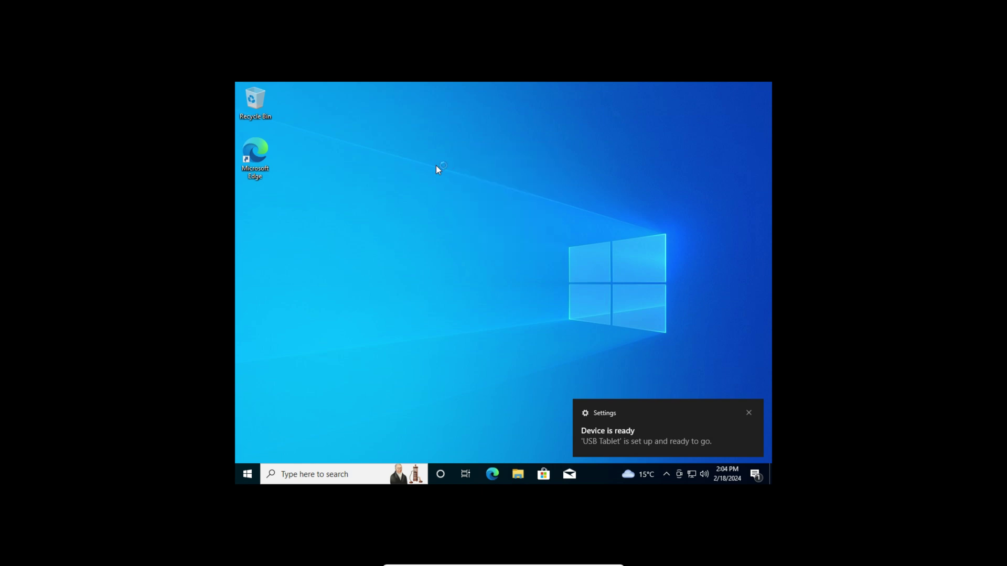
right_click(452, 237)
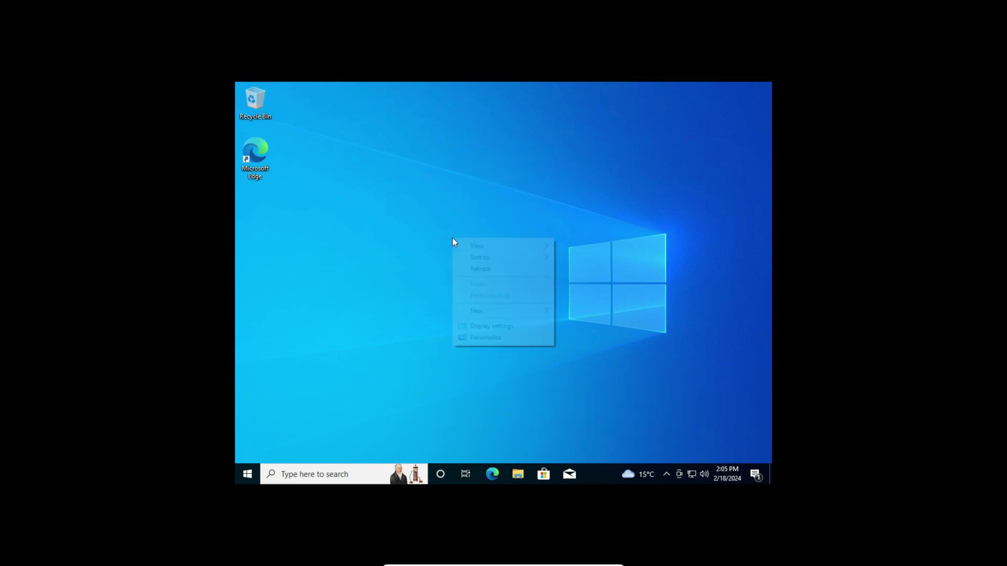
left_click(493, 326)
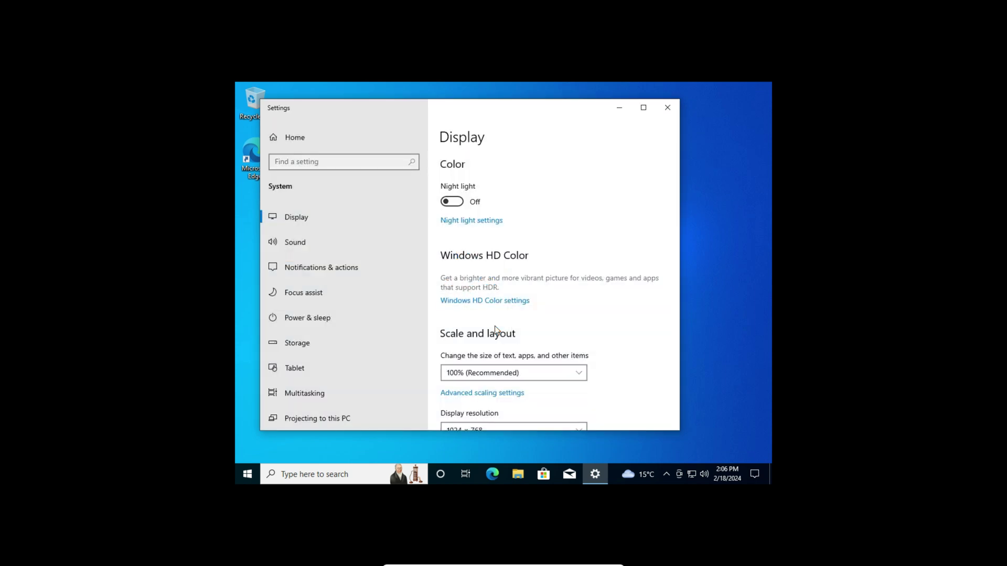
scroll(541, 341, "down", 6)
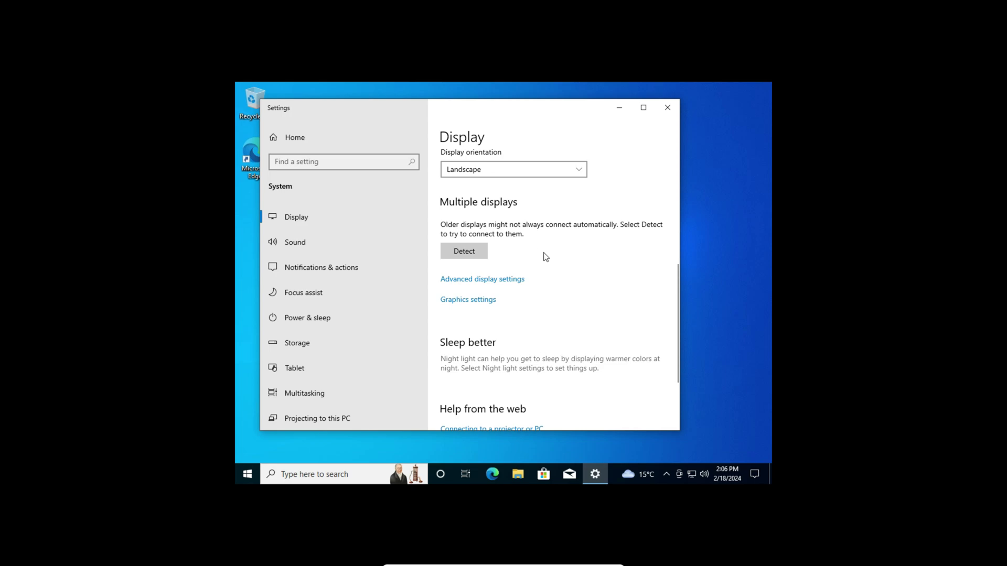
scroll(546, 257, "up", 3)
left_click(557, 232)
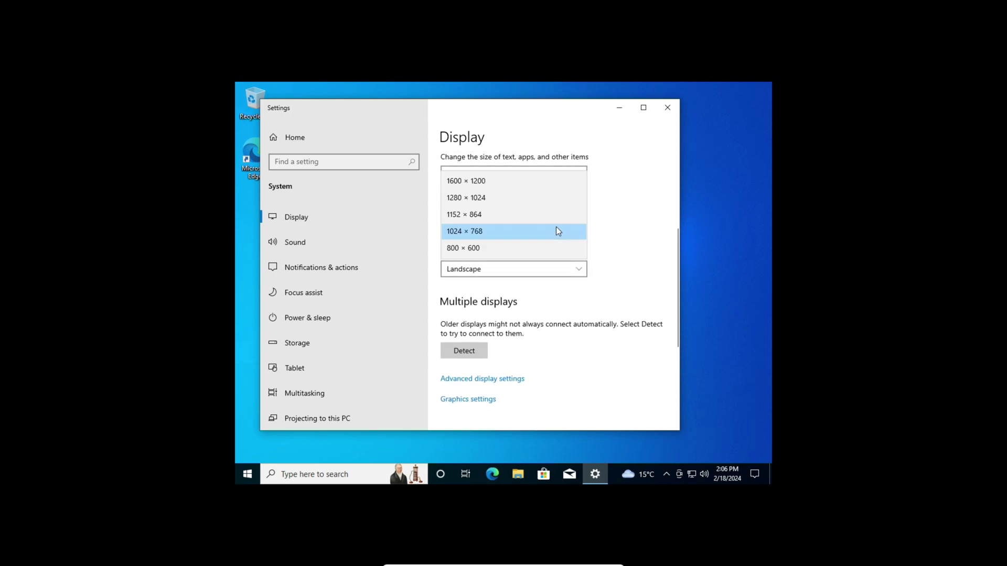
left_click(489, 198)
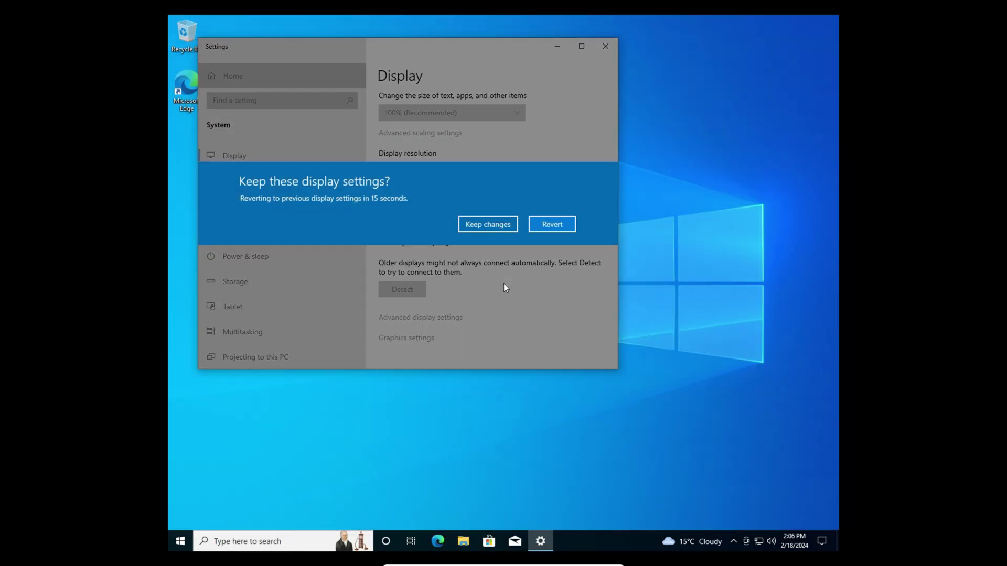
left_click(483, 222)
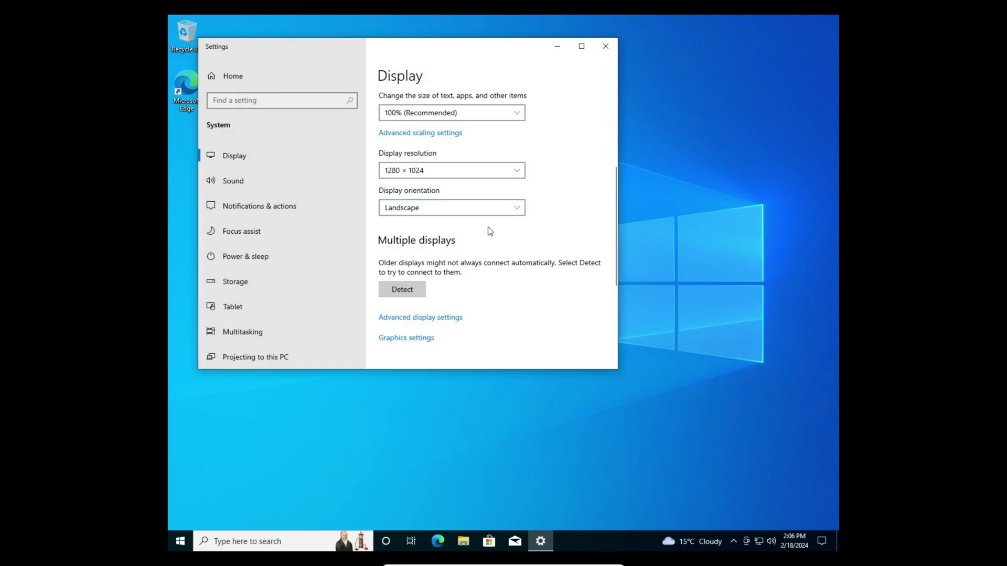
Step: Try the 1600 × 1200 display resolution and keep the change
left_click(439, 172)
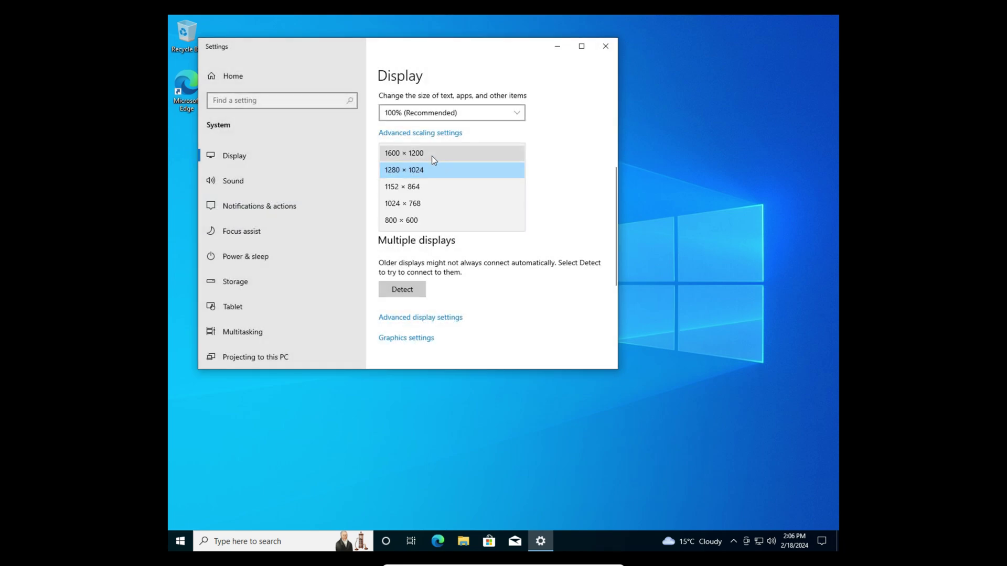
left_click(433, 153)
left_click(423, 215)
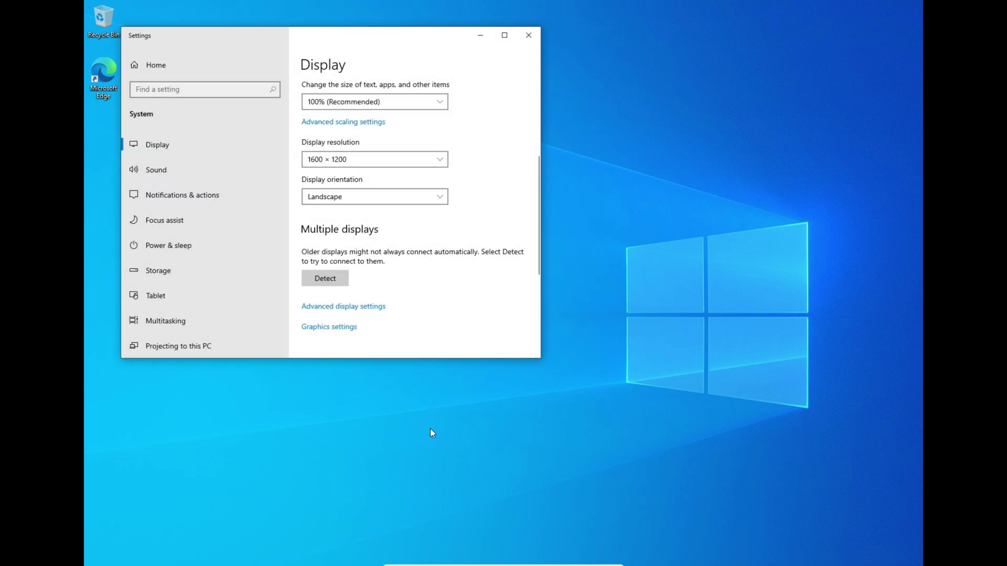
Step: Set the display resolution back to 1280 × 1024, keep the change, and close the Settings window
left_click(384, 161)
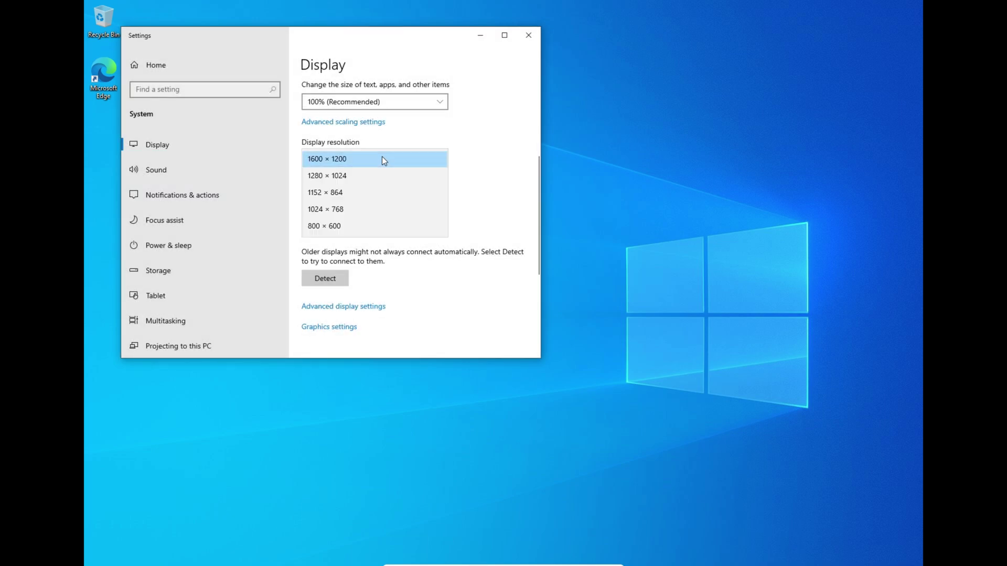
left_click(366, 175)
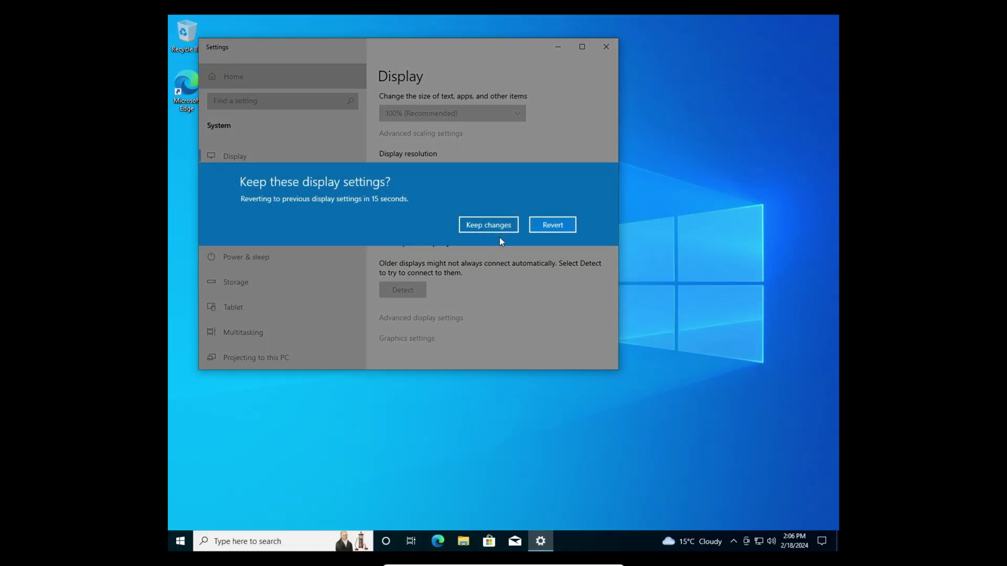
left_click(500, 225)
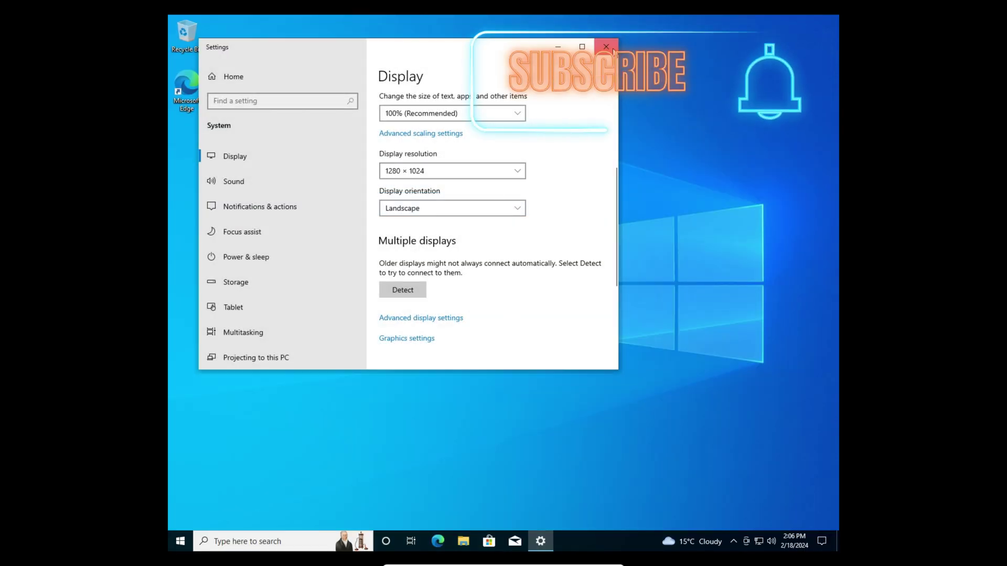
left_click(606, 46)
left_click(180, 541)
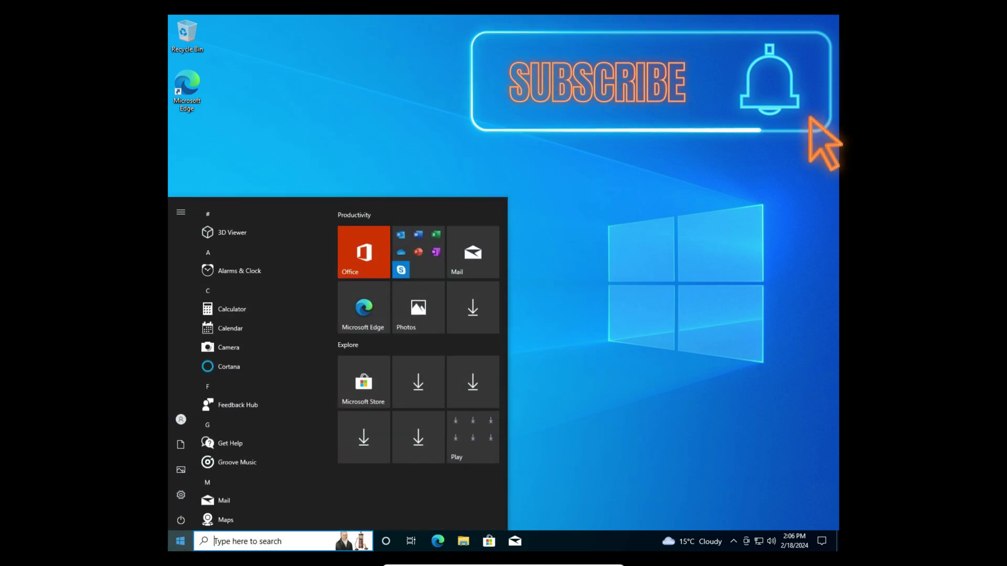
left_click(181, 493)
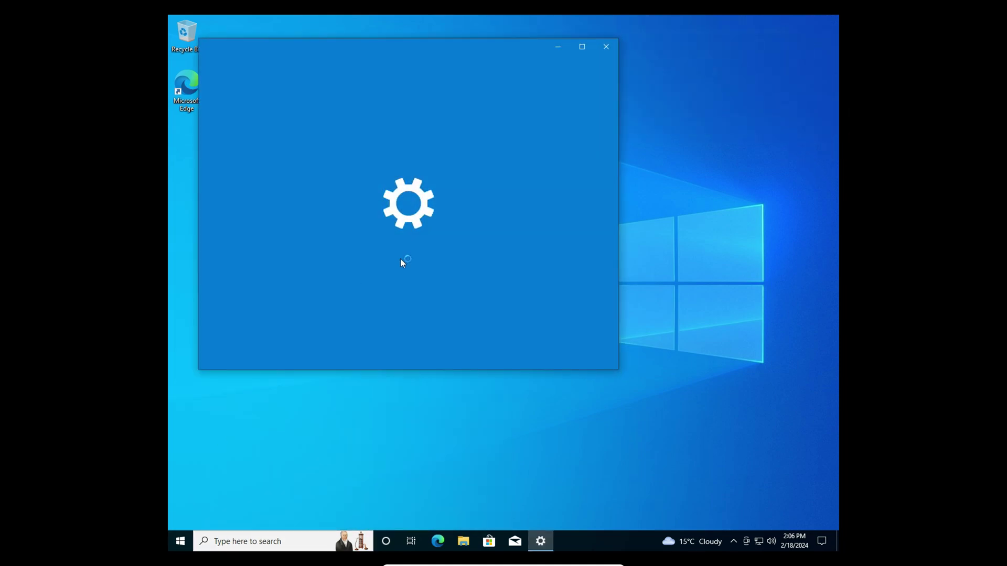
scroll(396, 266, "down", 5)
scroll(396, 266, "up", 5)
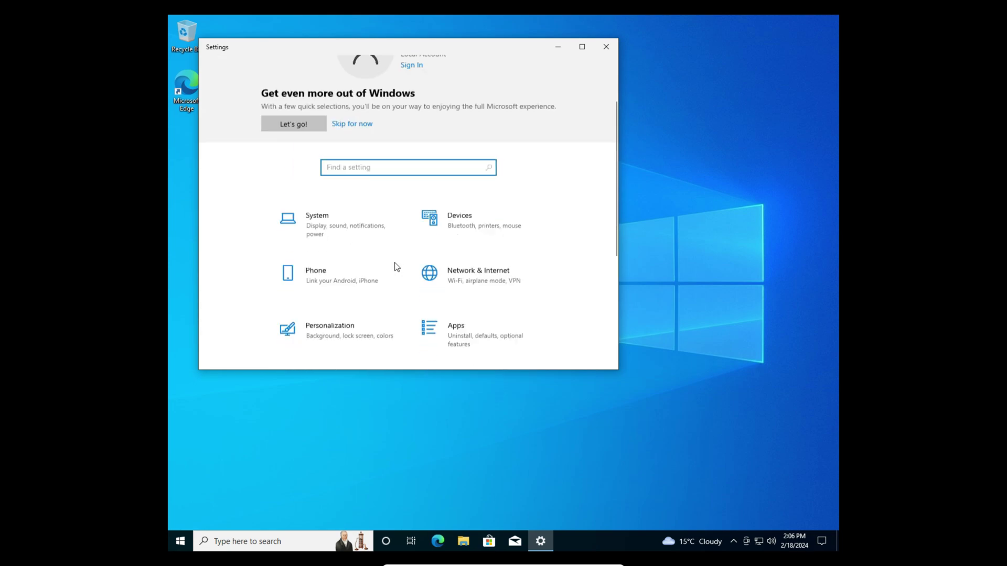
left_click(606, 48)
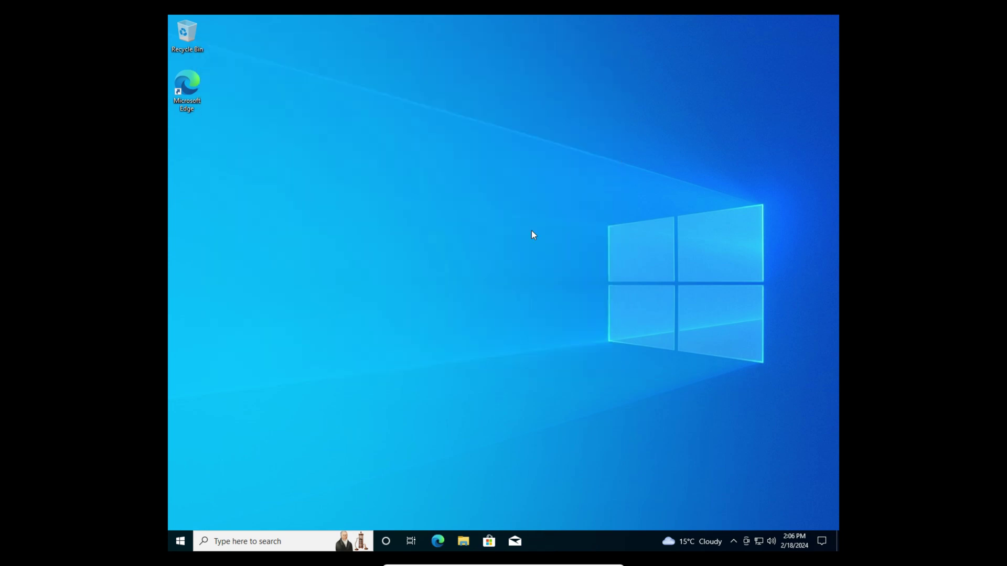
Step: Open the About page of the Windows system settings and maximize its window
left_click(180, 541)
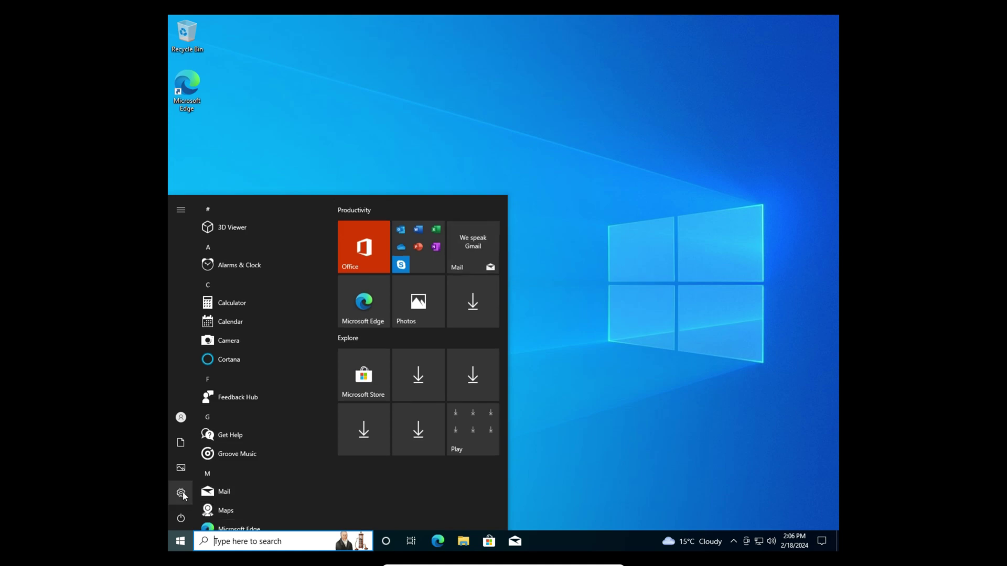
left_click(181, 494)
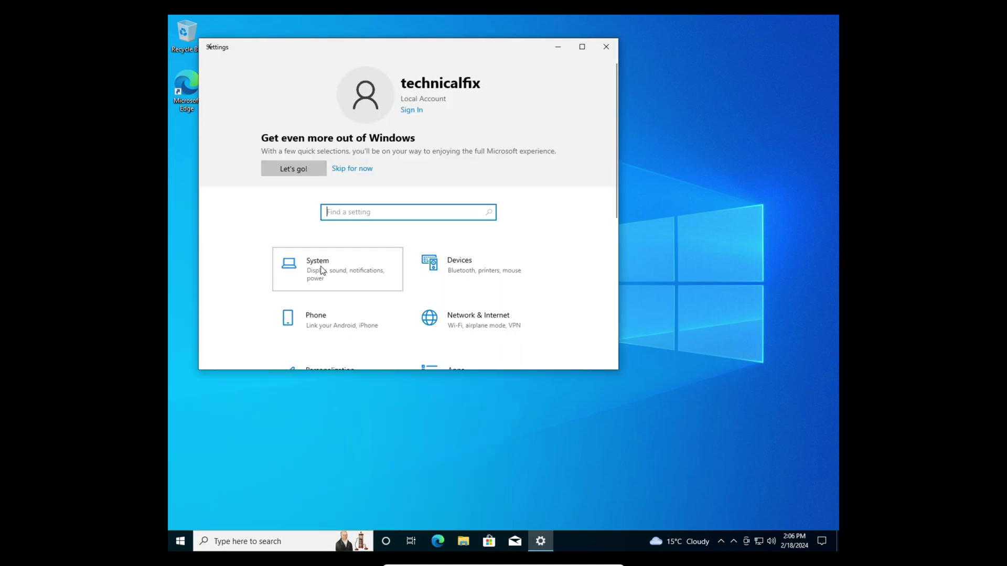
left_click(320, 269)
scroll(439, 262, "down", 10)
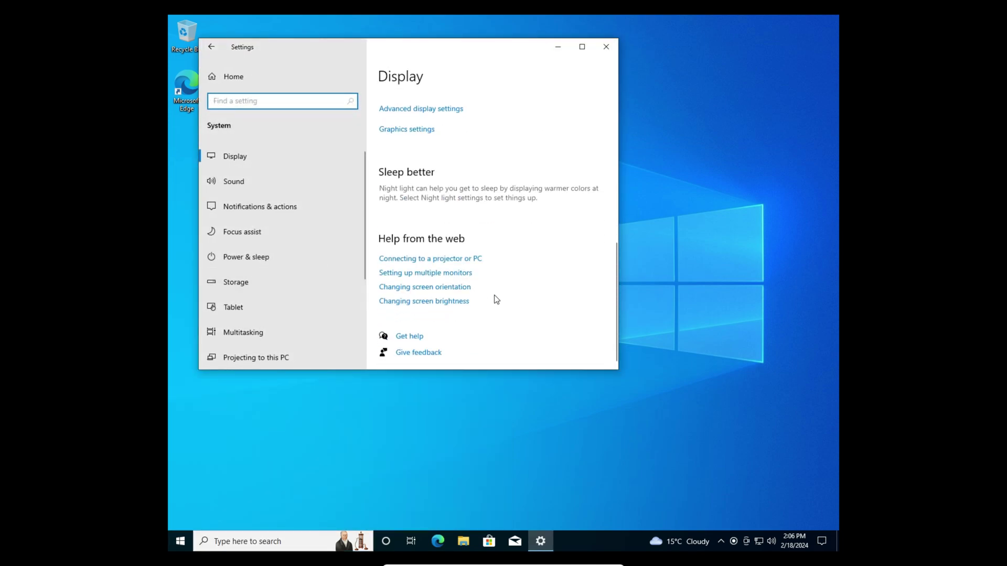
scroll(259, 298, "down", 5)
left_click(256, 316)
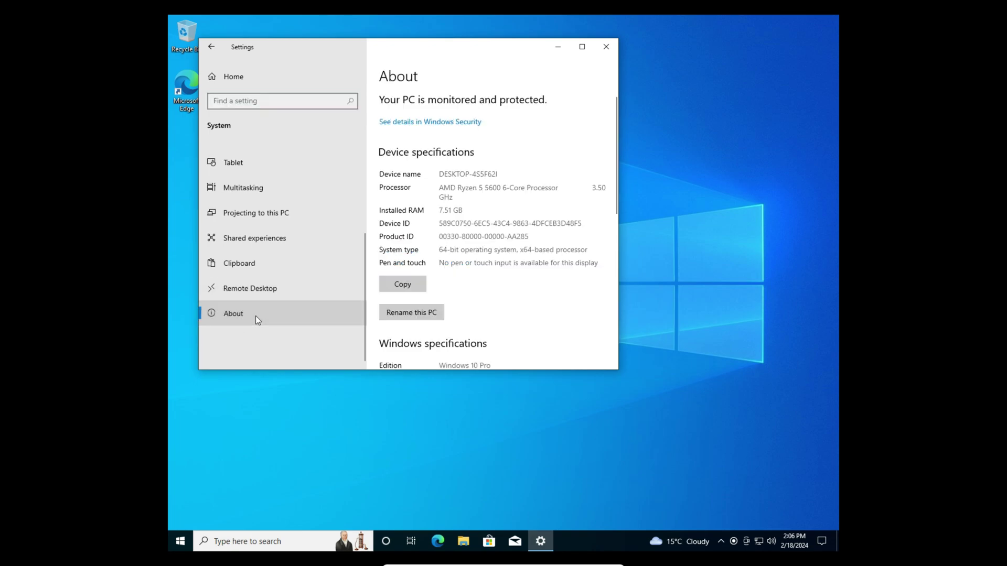
left_click(590, 46)
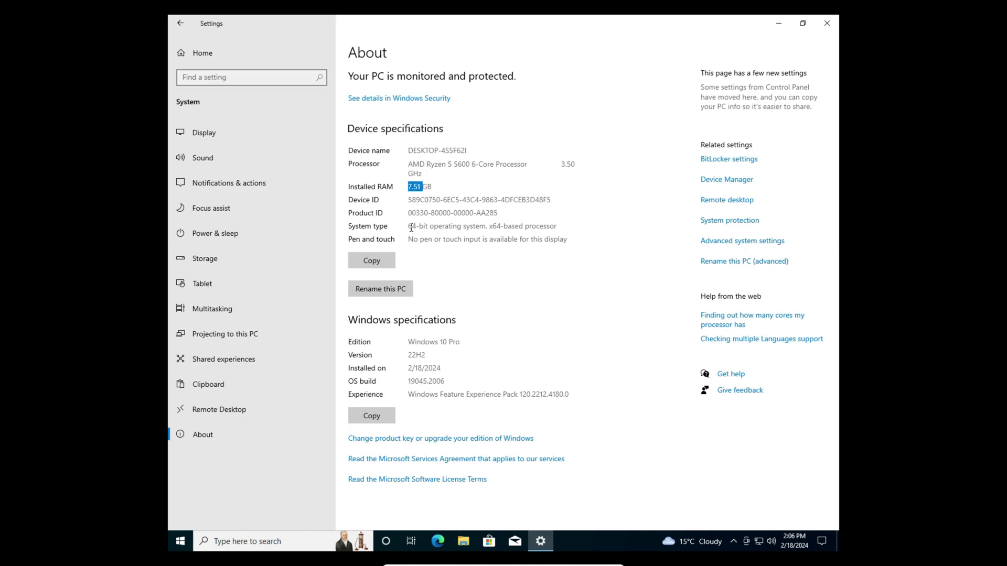
Step: Check the system type in the device specifications and close the Settings window
left_click_drag(409, 226, 427, 230)
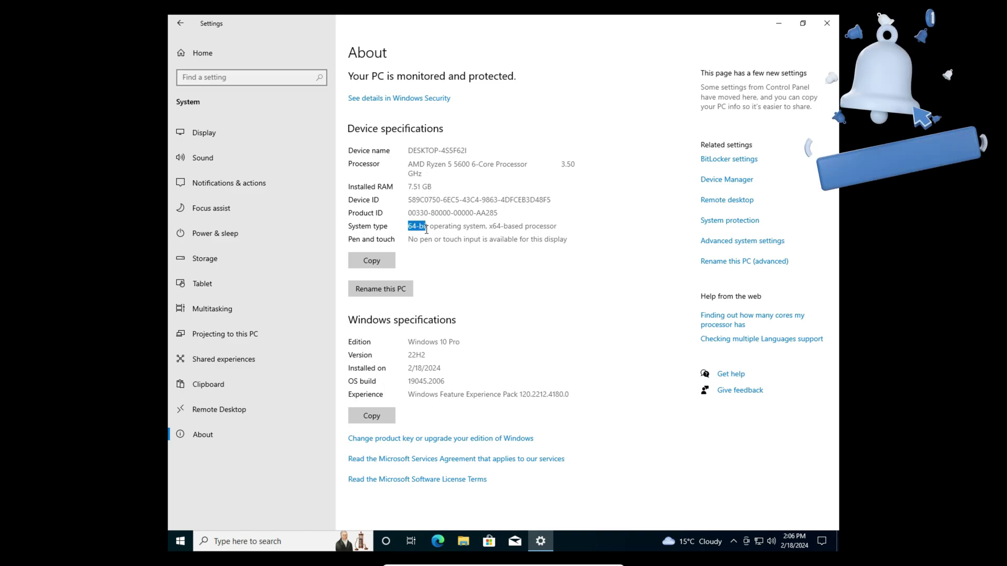
left_click(481, 288)
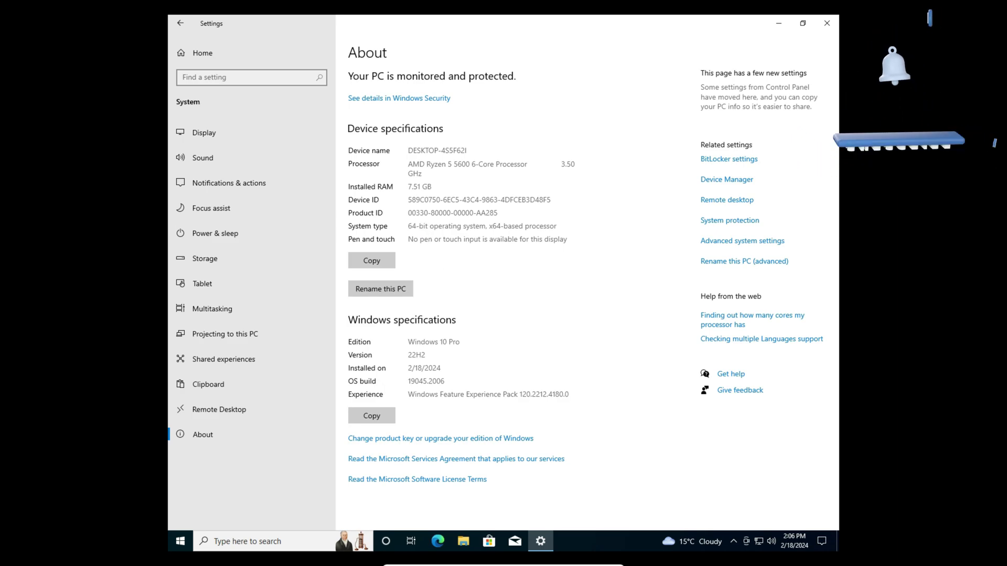
left_click(827, 25)
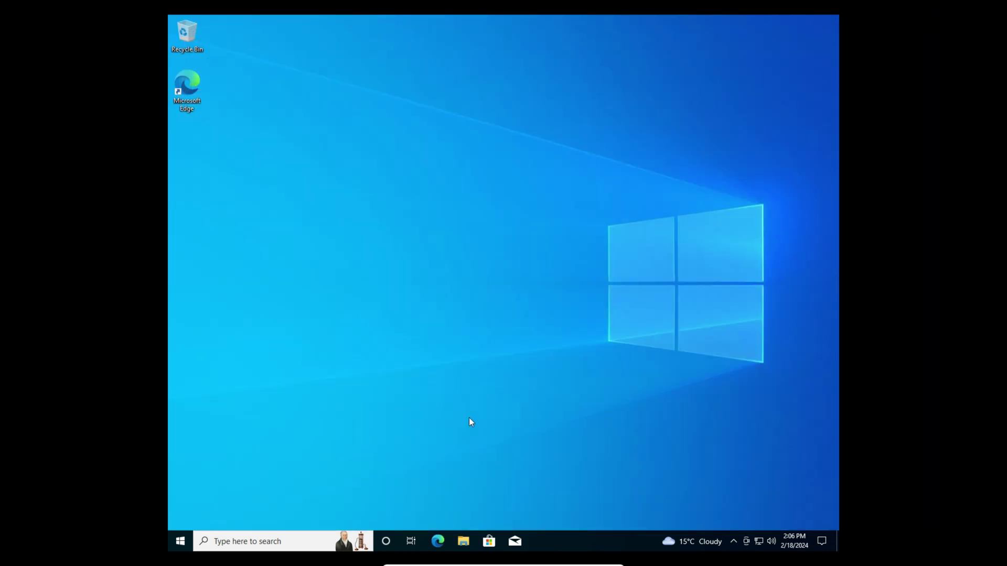
Step: Open Task Manager, examine the CPU, memory, and Disk 0 performance details, and close it
right_click(541, 541)
left_click(596, 493)
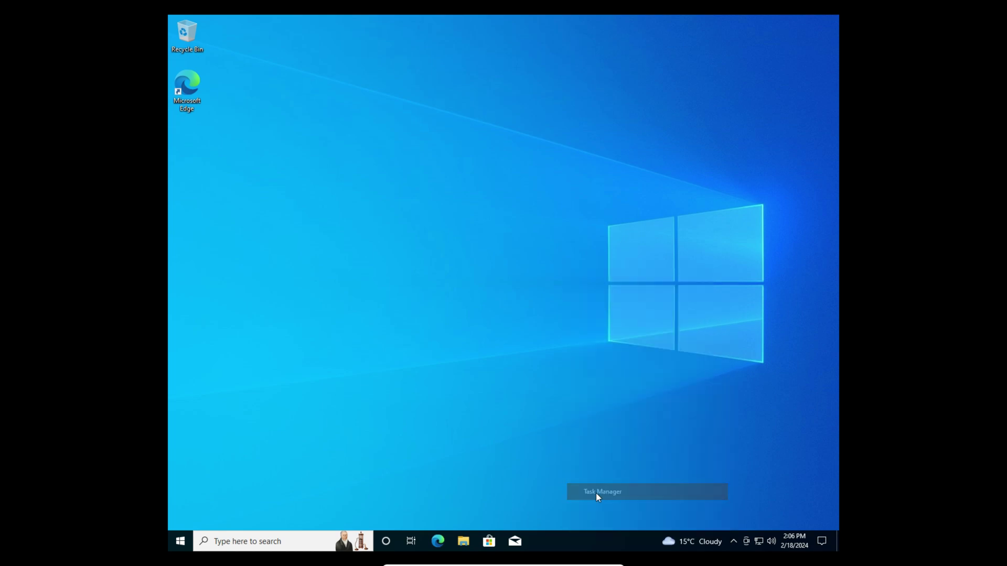
left_click(271, 261)
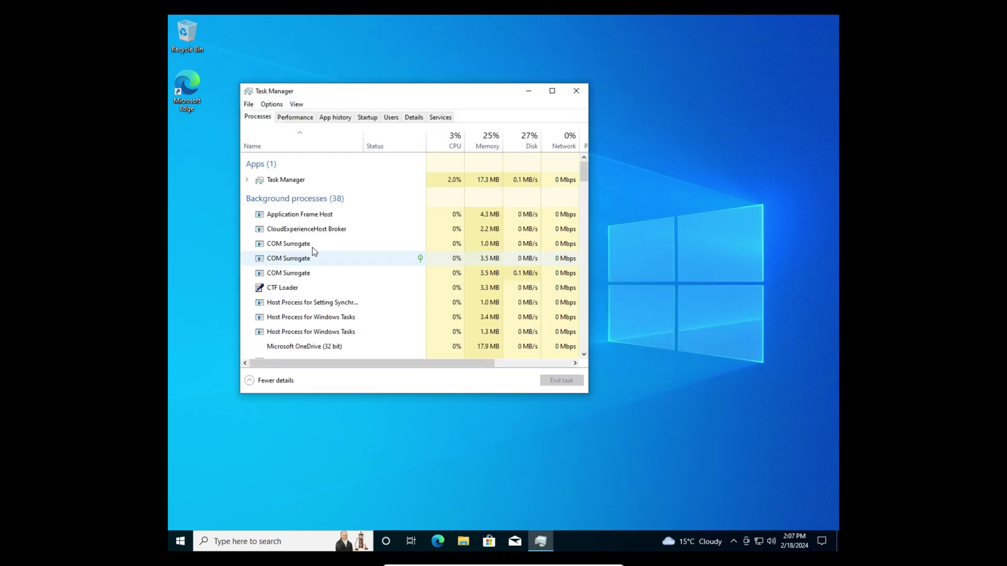
left_click(297, 118)
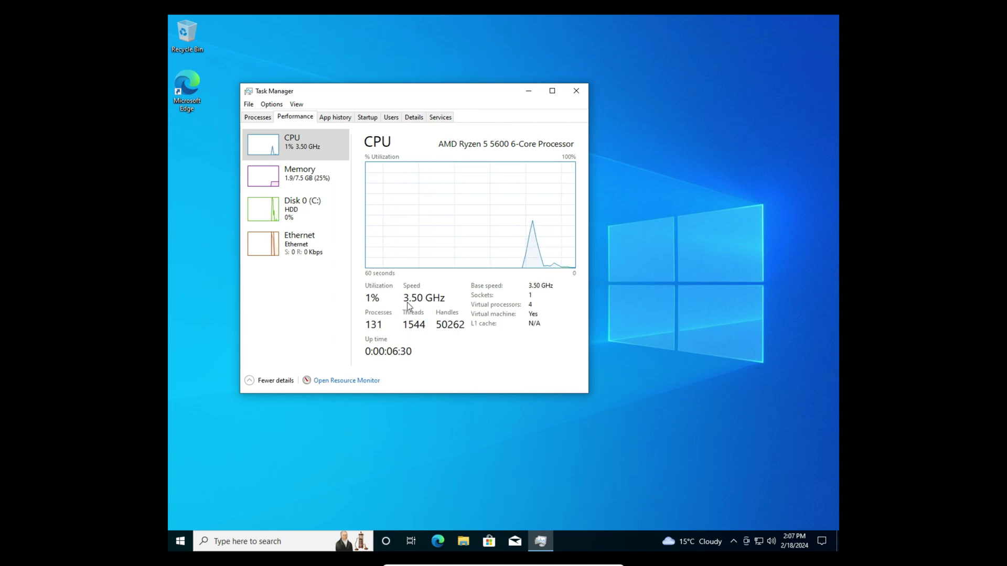
left_click(297, 176)
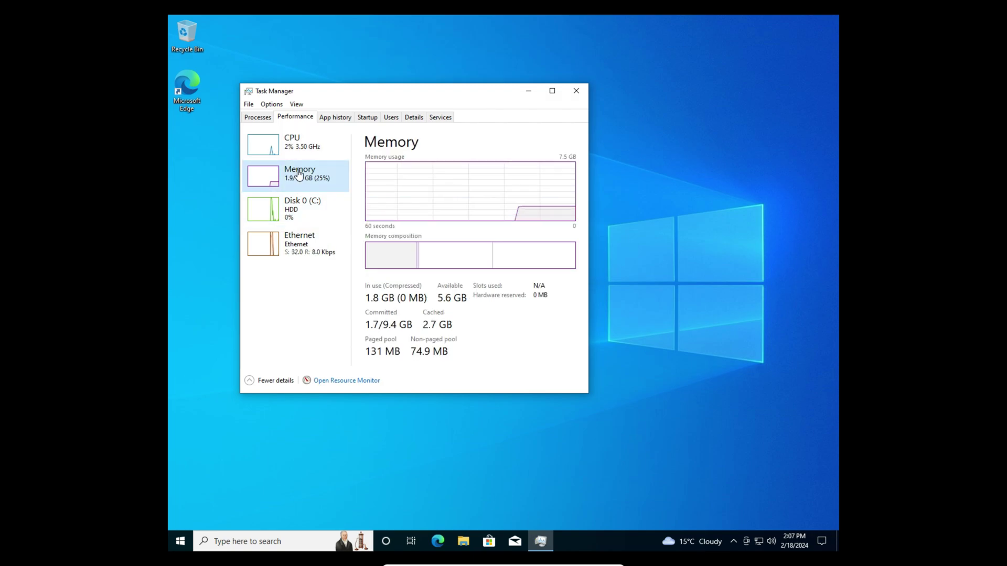
left_click(304, 210)
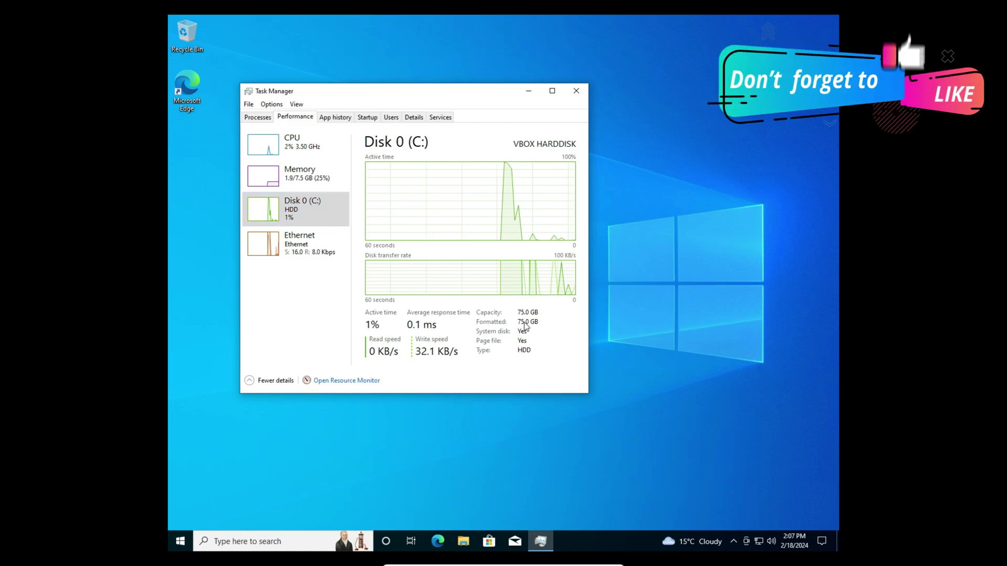
left_click(576, 91)
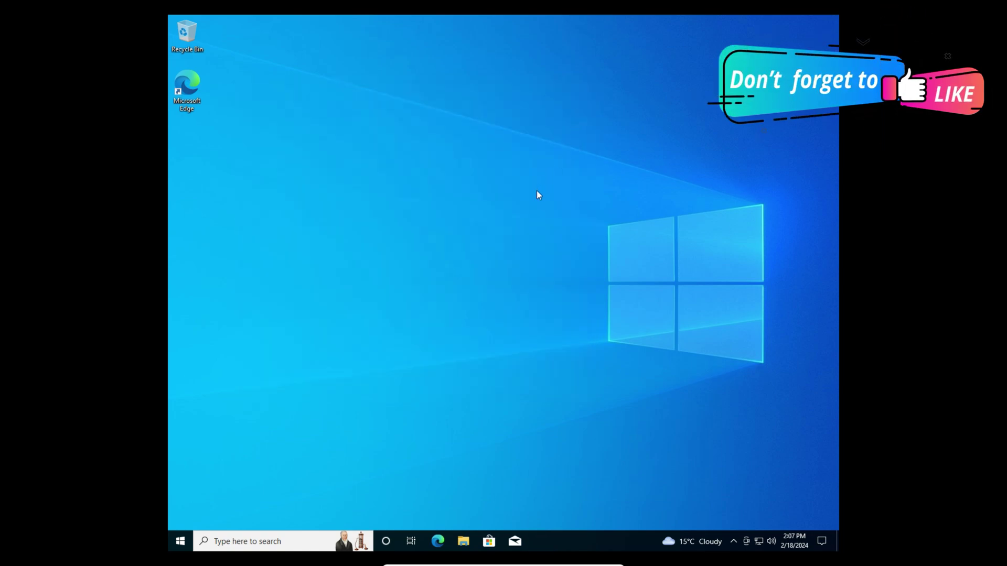